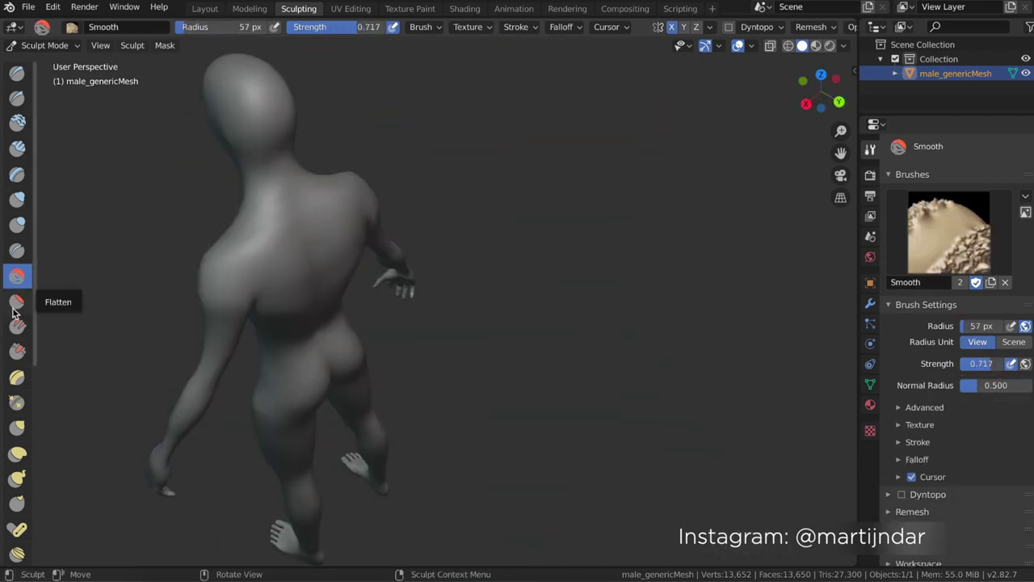
- Brush the Smooth tool over the figure's back, hips and legs, orbiting around the mesh
{"action": "key", "text": "s"}
{"action": "mouse_move", "coordinate": [434, 331]}
{"action": "middle_mouse_down"}
{"action": "mouse_move", "coordinate": [456, 374]}
{"action": "mouse_move", "coordinate": [347, 201]}
{"action": "middle_mouse_up"}
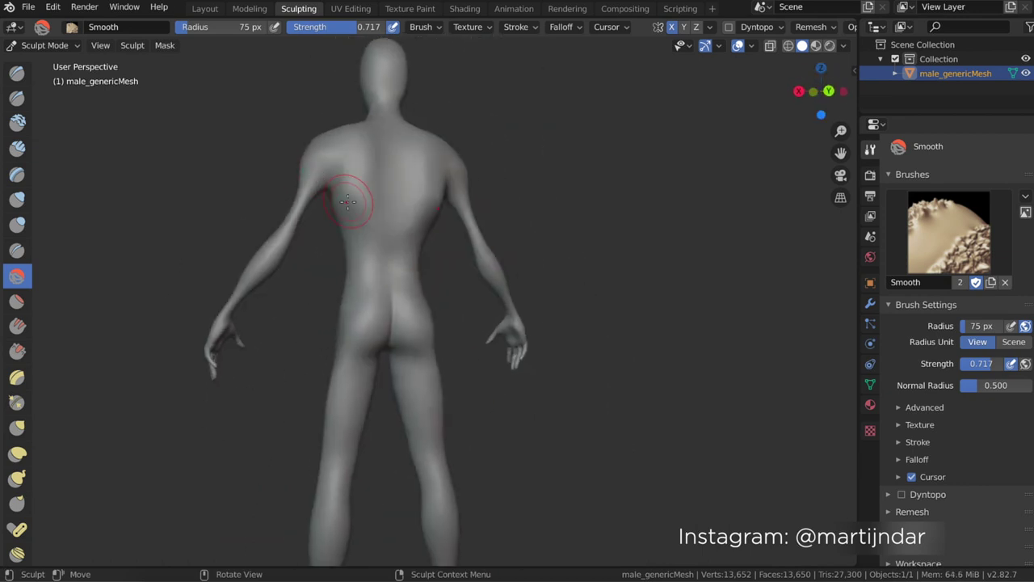
{"action": "middle_click_drag", "start_coordinate": [424, 370], "coordinate": [467, 248]}
{"action": "middle_click_drag", "start_coordinate": [557, 276], "coordinate": [342, 311]}
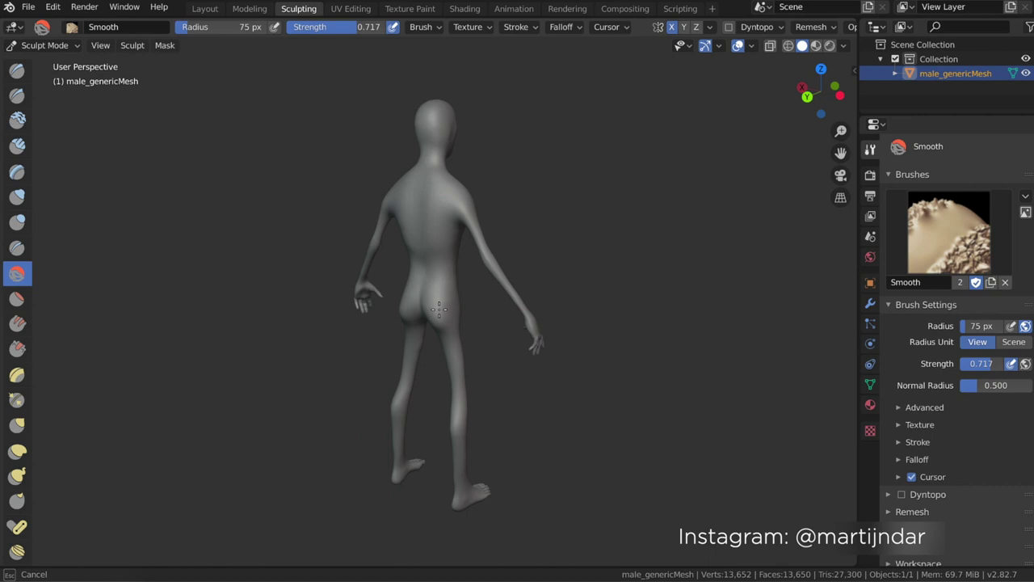
{"action": "middle_click_drag", "start_coordinate": [439, 309], "coordinate": [388, 242]}
{"action": "left_click", "coordinate": [17, 248]}
{"action": "mouse_move", "coordinate": [403, 424]}
{"action": "middle_mouse_down"}
{"action": "mouse_move", "coordinate": [684, 270]}
{"action": "mouse_move", "coordinate": [453, 266]}
{"action": "mouse_move", "coordinate": [536, 277]}
{"action": "mouse_move", "coordinate": [446, 224]}
{"action": "mouse_move", "coordinate": [501, 266]}
{"action": "mouse_move", "coordinate": [548, 347]}
{"action": "middle_mouse_up"}
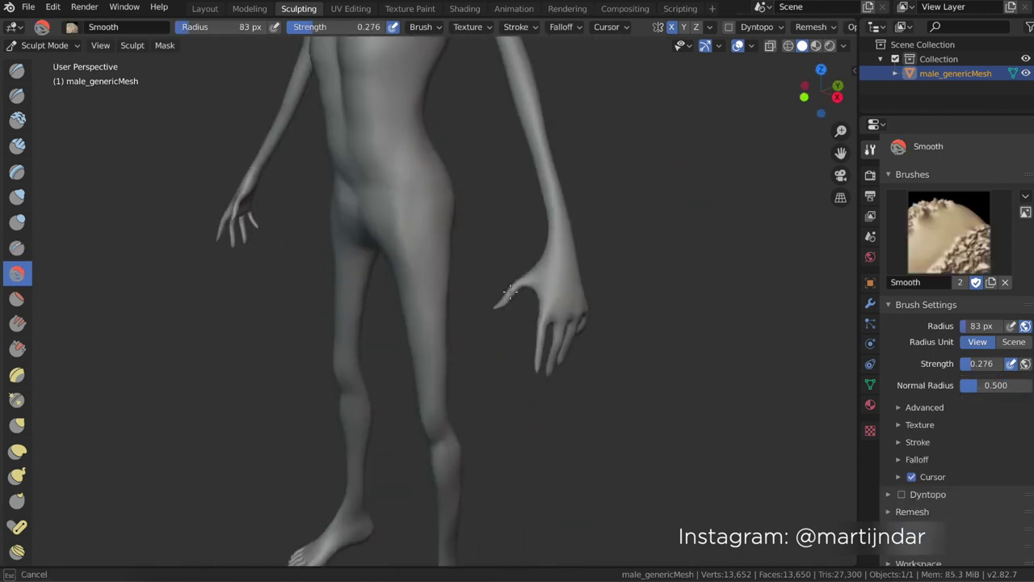
{"action": "middle_click_drag", "start_coordinate": [525, 204], "coordinate": [623, 282]}
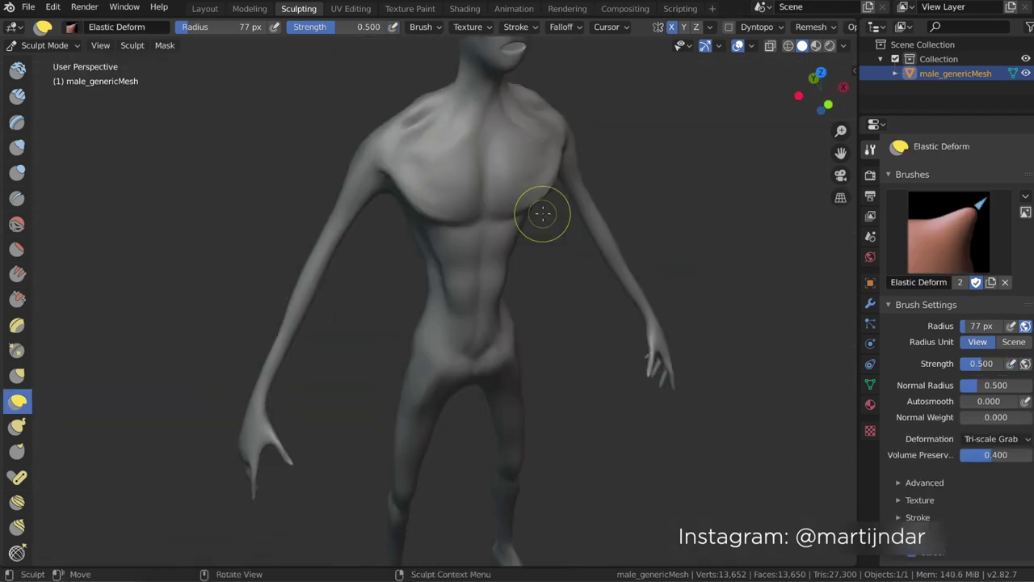
- Shape the chest, abs and snout with Elastic Deform and inflate the legs
{"action": "middle_click_drag", "start_coordinate": [323, 468], "coordinate": [329, 477]}
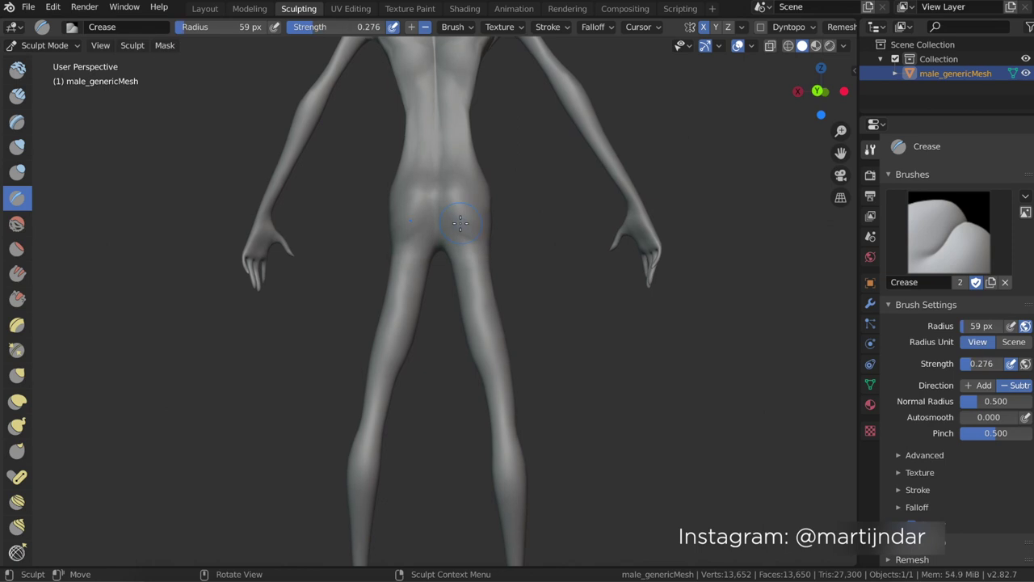
{"action": "middle_click_drag", "start_coordinate": [460, 222], "coordinate": [552, 251]}
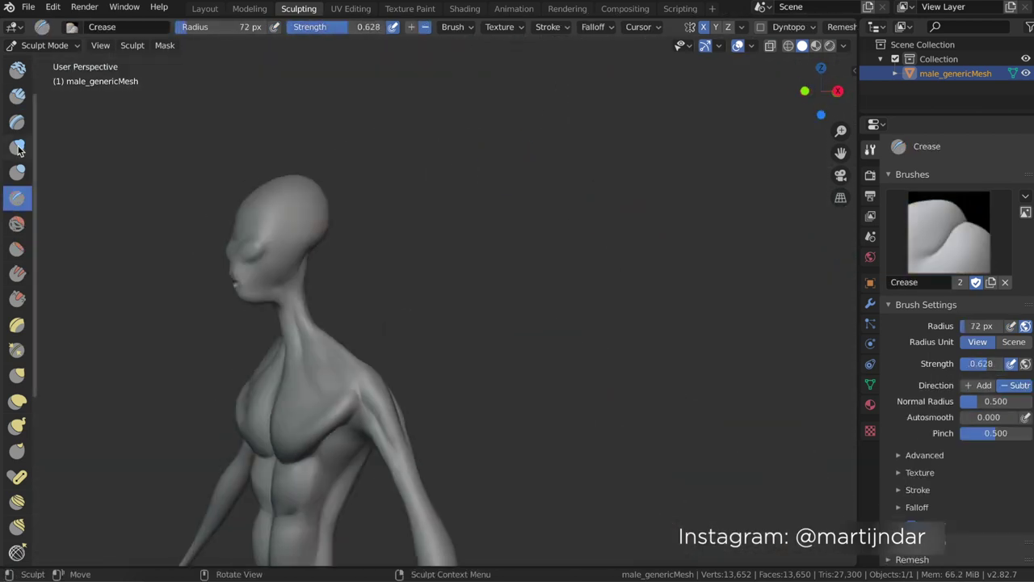
- Inflate and crease the legs and deepen the eye sockets around the alien's head
{"action": "left_click", "coordinate": [17, 148]}
{"action": "scroll", "coordinate": [14, 129], "scroll_direction": "down", "scroll_amount": 5}
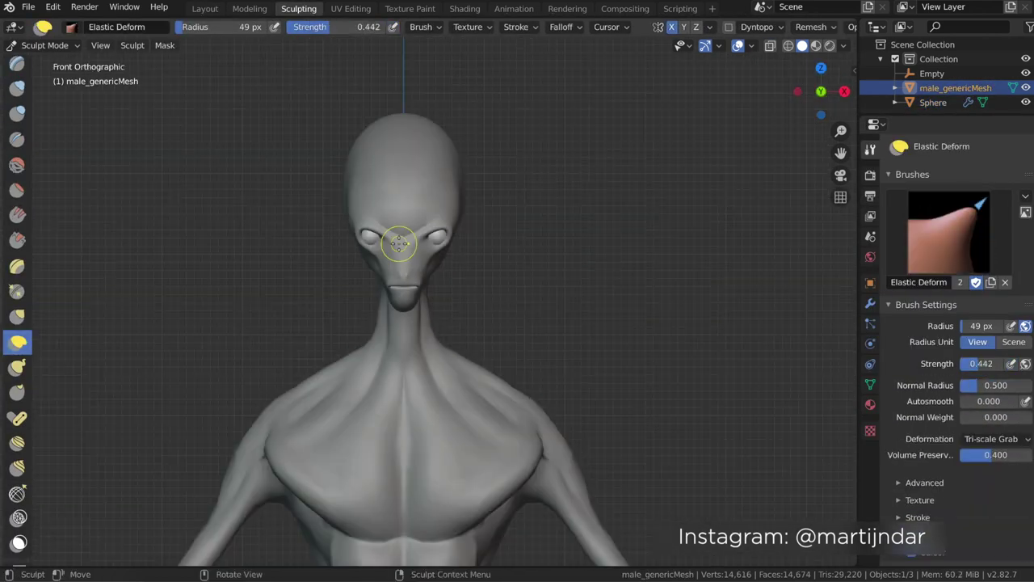
{"action": "mouse_move", "coordinate": [358, 204]}
{"action": "middle_mouse_down"}
{"action": "mouse_move", "coordinate": [464, 131]}
{"action": "mouse_move", "coordinate": [293, 247]}
{"action": "mouse_move", "coordinate": [171, 255]}
{"action": "mouse_move", "coordinate": [483, 161]}
{"action": "middle_mouse_up"}
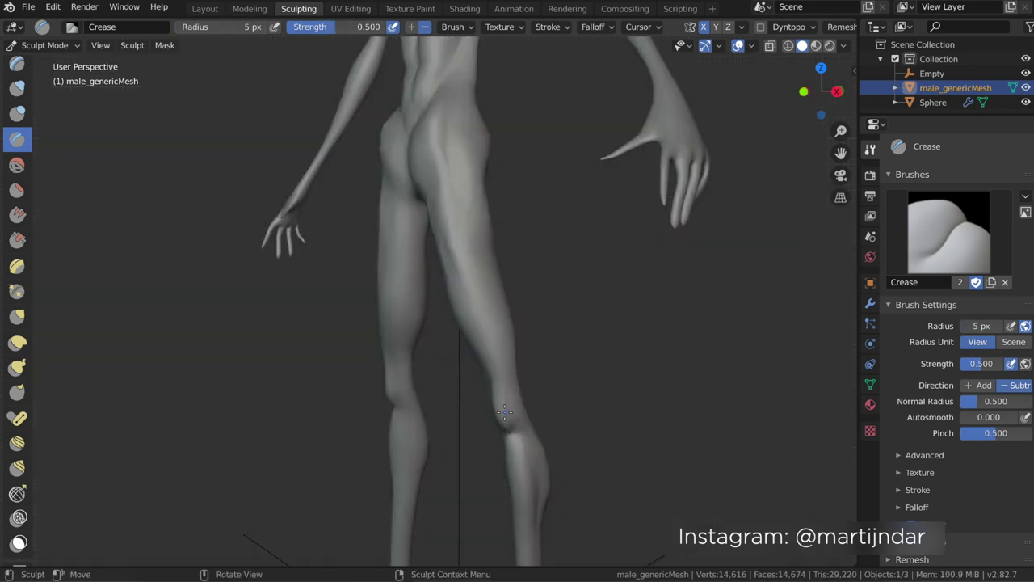
- Show the Normals settings in the mesh's Object Data properties
{"action": "left_click", "coordinate": [870, 384]}
{"action": "left_click", "coordinate": [912, 394]}
{"action": "mouse_move", "coordinate": [485, 453]}
{"action": "middle_mouse_down"}
{"action": "mouse_move", "coordinate": [428, 537]}
{"action": "mouse_move", "coordinate": [306, 340]}
{"action": "mouse_move", "coordinate": [523, 307]}
{"action": "middle_mouse_up"}
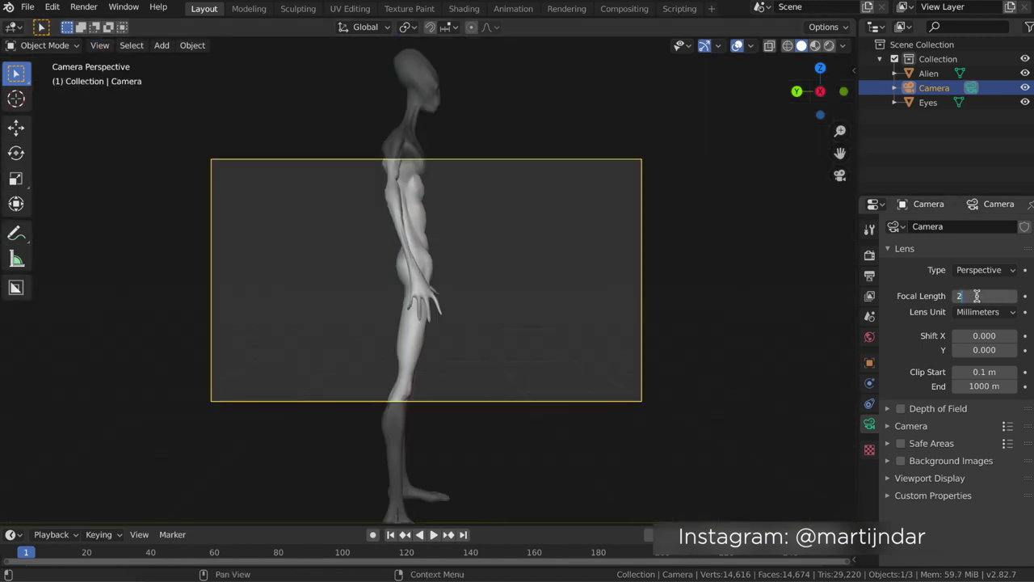
- Set the camera focal length to 24 mm
{"action": "type", "text": "4"}
{"action": "key", "text": "Return"}
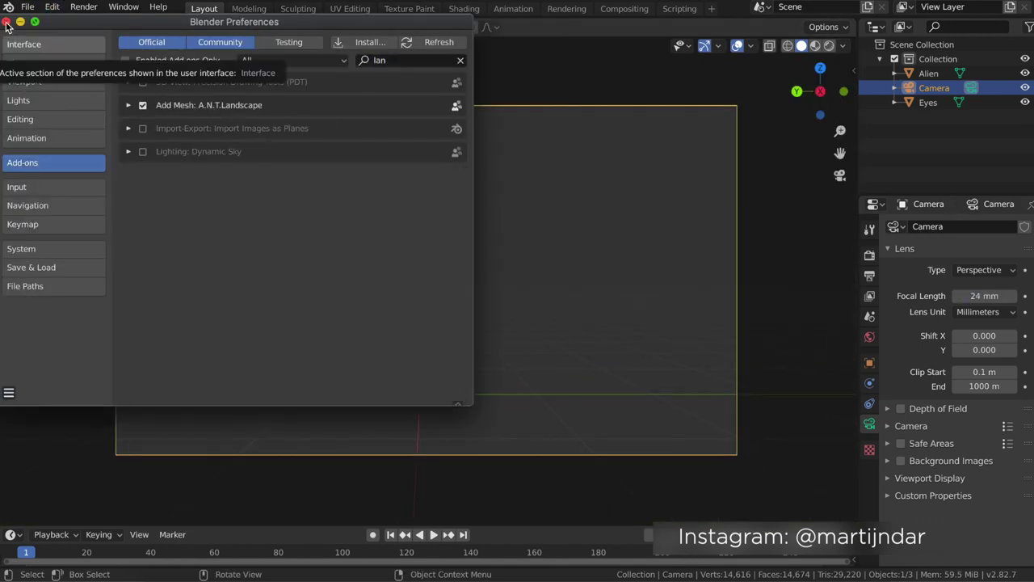
{"action": "left_click", "coordinate": [6, 22]}
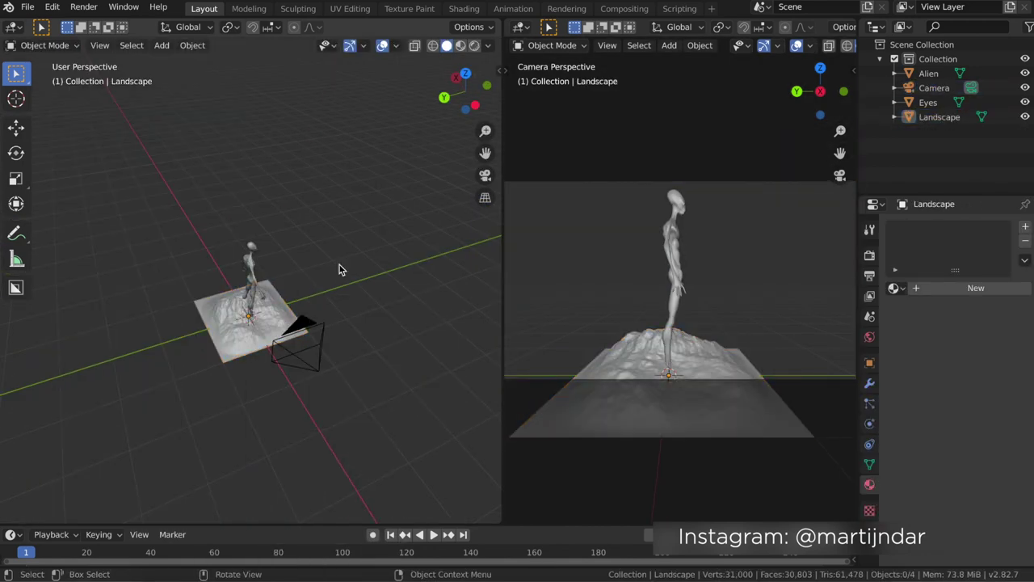
- Scale up the landscape and move a copy along Y behind the alien
{"action": "key", "text": "s"}
{"action": "left_click", "coordinate": [114, 216]}
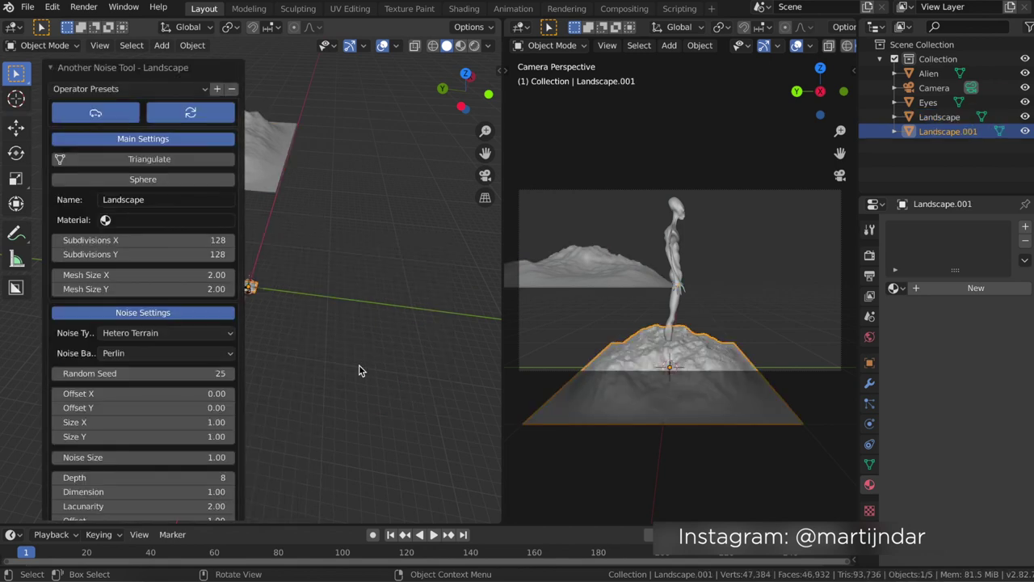
{"action": "key", "text": "g"}
{"action": "key", "text": "y"}
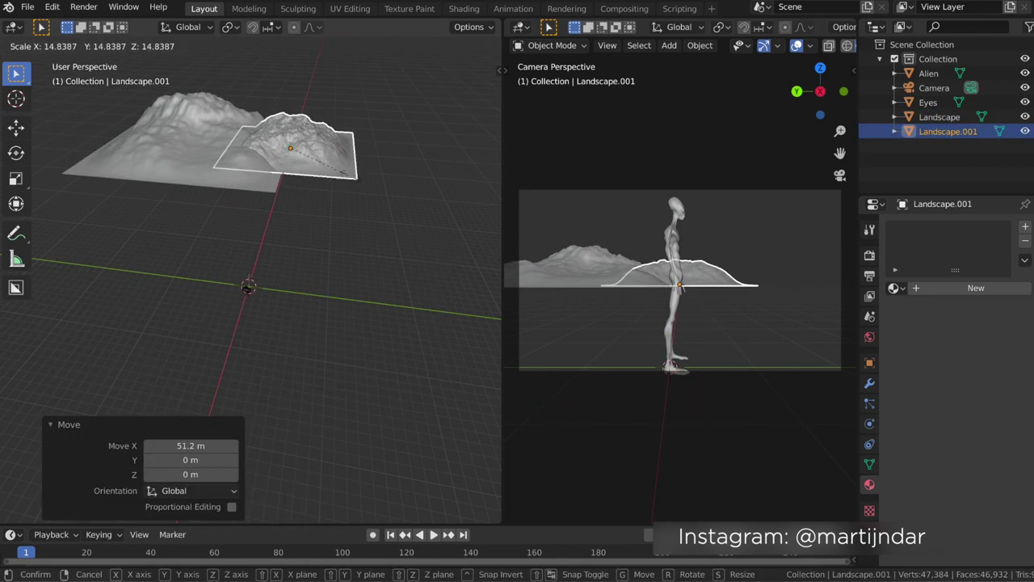
{"action": "left_click", "coordinate": [294, 199]}
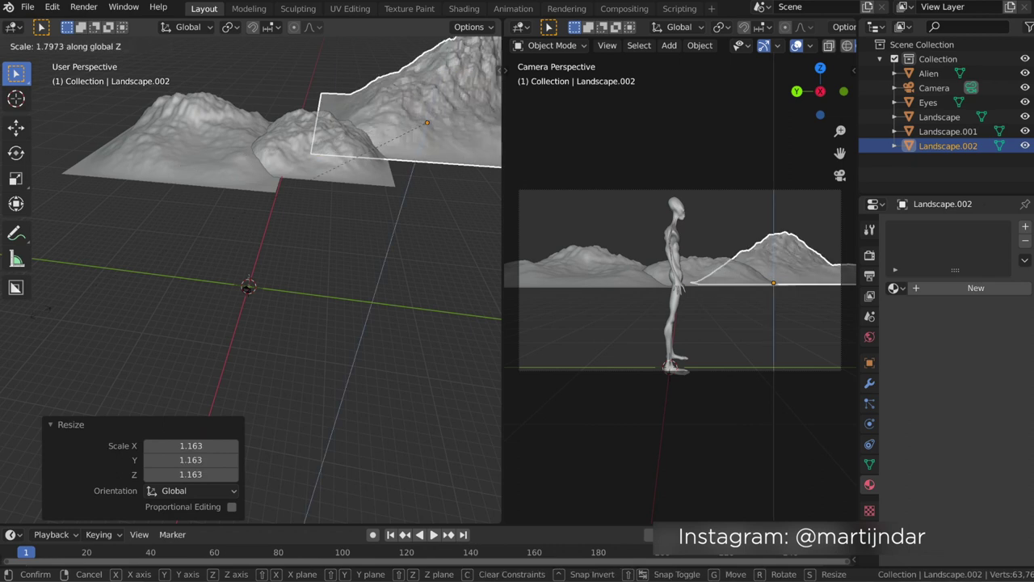
- Add a ground plane, enlarge it and stretch it along Y
{"action": "key", "text": "shift+a"}
{"action": "left_click", "coordinate": [427, 232]}
{"action": "key", "text": "s"}
{"action": "left_click", "coordinate": [340, 339]}
{"action": "key", "text": "s"}
{"action": "key", "text": "y"}
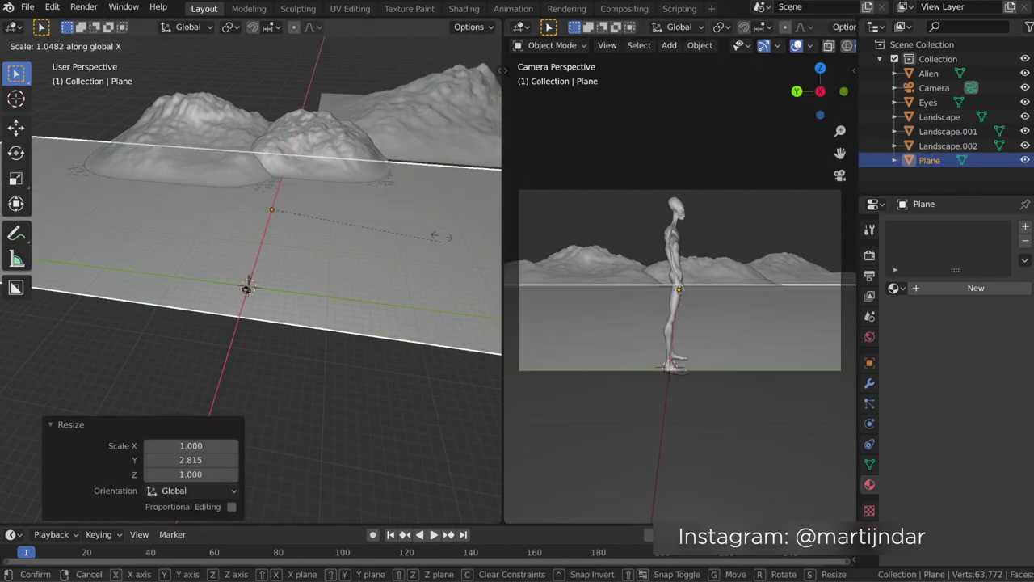
{"action": "left_click", "coordinate": [412, 395]}
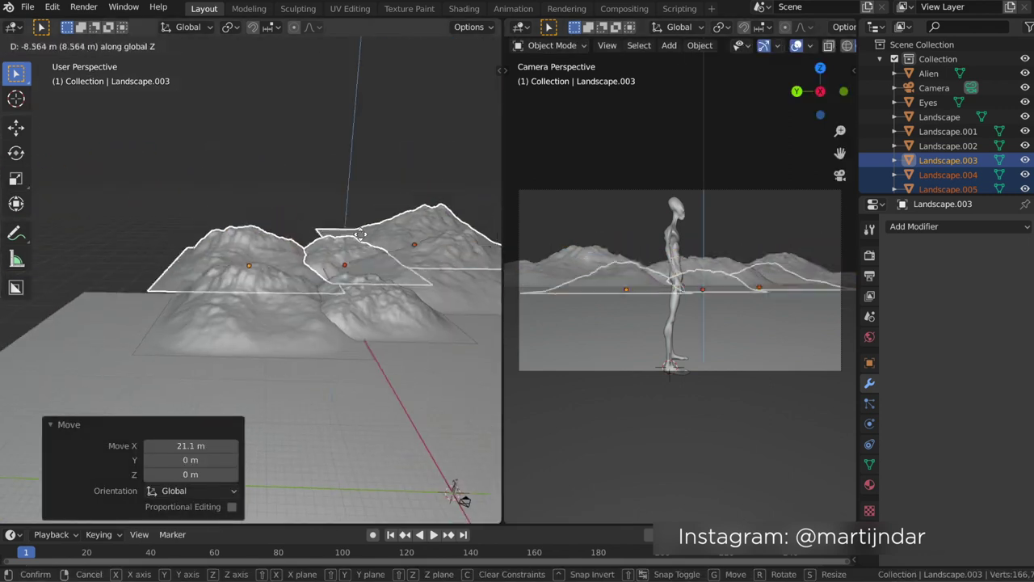
- Move the selected landscapes along Y, then select the alien
{"action": "key", "text": "g"}
{"action": "key", "text": "y"}
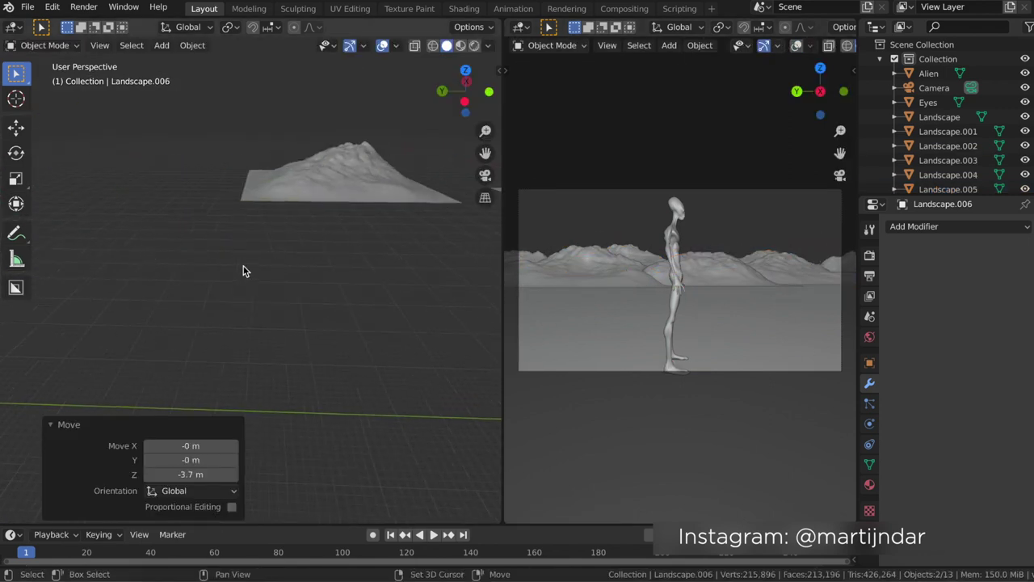
{"action": "left_click", "coordinate": [673, 320]}
- Edit the Subsurface colour in the Alien's material settings
{"action": "middle_click_drag", "start_coordinate": [226, 330], "coordinate": [210, 388], "text": "shift"}
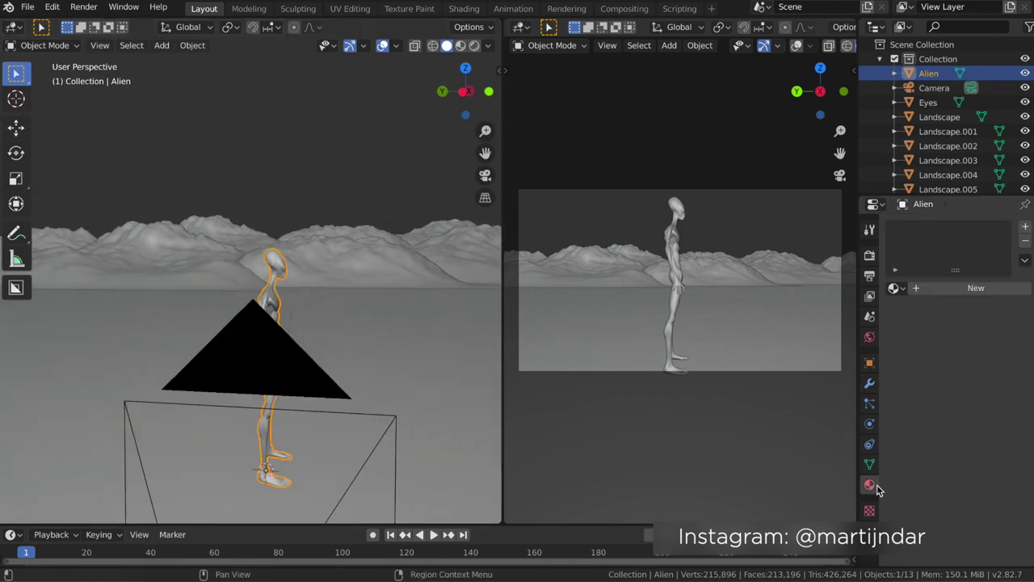
{"action": "left_click", "coordinate": [869, 484]}
{"action": "scroll", "coordinate": [993, 356], "scroll_direction": "down", "scroll_amount": 4}
{"action": "left_click", "coordinate": [989, 296]}
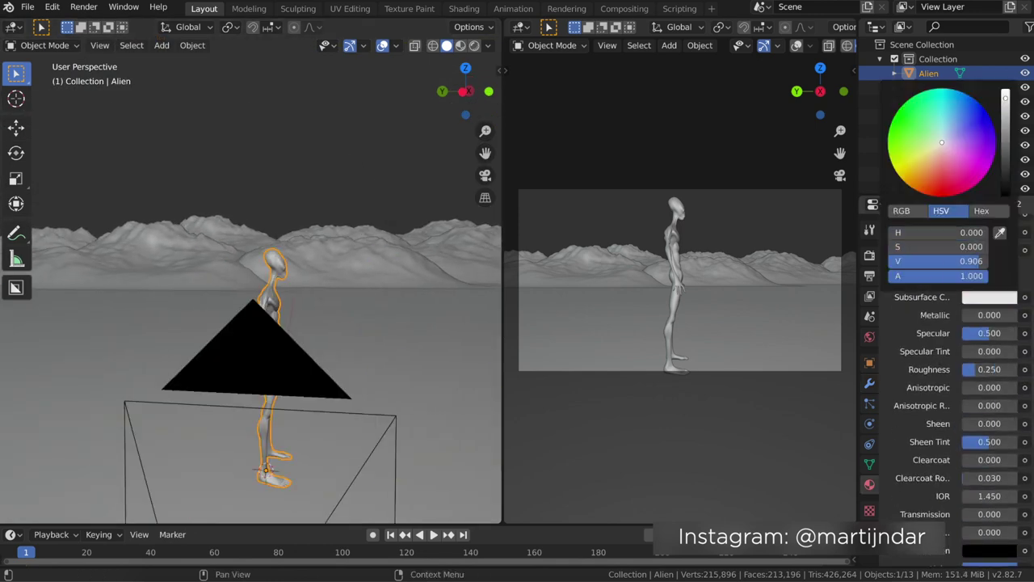
{"action": "left_click", "coordinate": [869, 256]}
- Check the Eyes' emission material and preview the scene in rendered shading
{"action": "left_click", "coordinate": [928, 101]}
{"action": "left_click", "coordinate": [869, 484]}
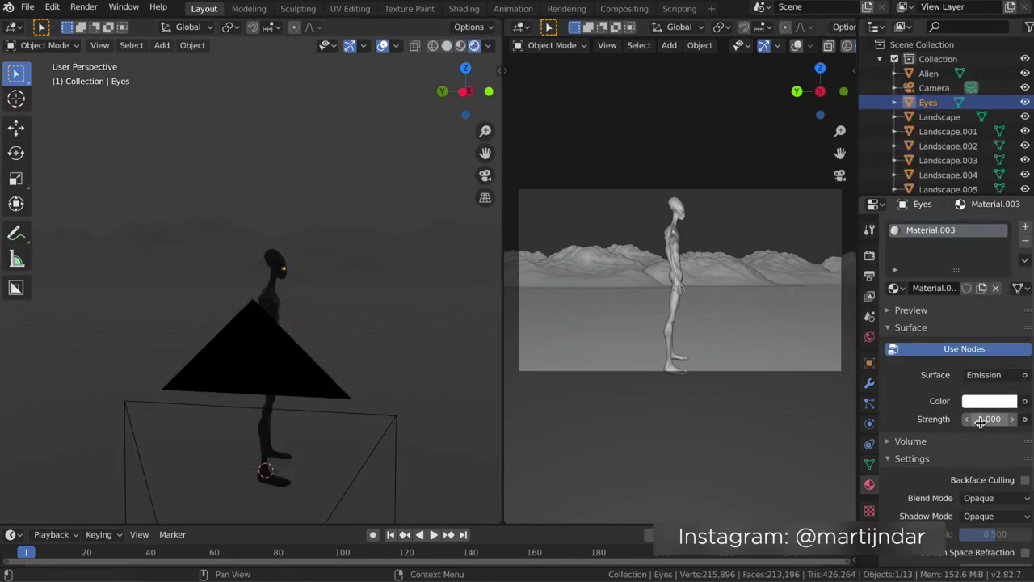
{"action": "scroll", "coordinate": [832, 45], "scroll_direction": "down", "scroll_amount": 2}
{"action": "left_click", "coordinate": [830, 45]}
{"action": "left_click", "coordinate": [870, 255]}
{"action": "middle_click_drag", "start_coordinate": [730, 280], "coordinate": [703, 194]}
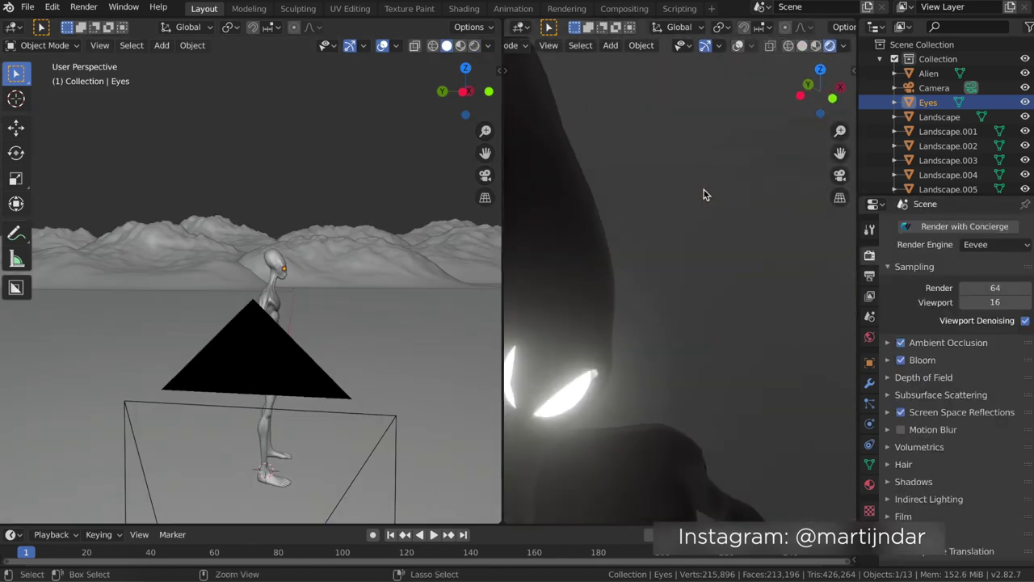
- Set the Alien skin's Subsurface to 0.649 and choose its subsurface colour
{"action": "left_click", "coordinate": [704, 194]}
{"action": "left_click", "coordinate": [869, 484]}
{"action": "left_click", "coordinate": [988, 518]}
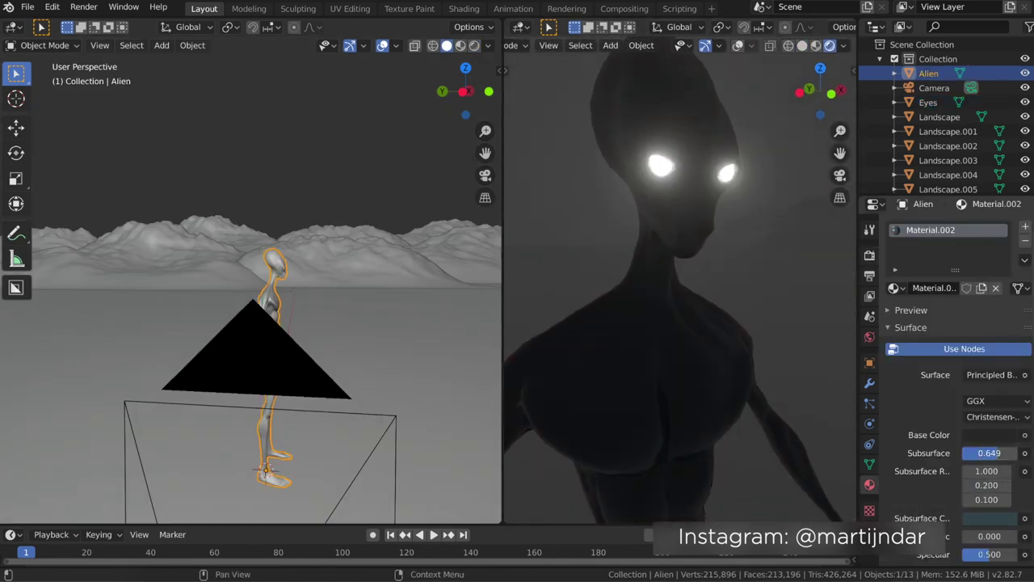
{"action": "scroll", "coordinate": [945, 364], "scroll_direction": "down", "scroll_amount": 5}
- Add a cube and scale it along X and Y into a large box
{"action": "key", "text": "shift+a"}
{"action": "left_click", "coordinate": [271, 357]}
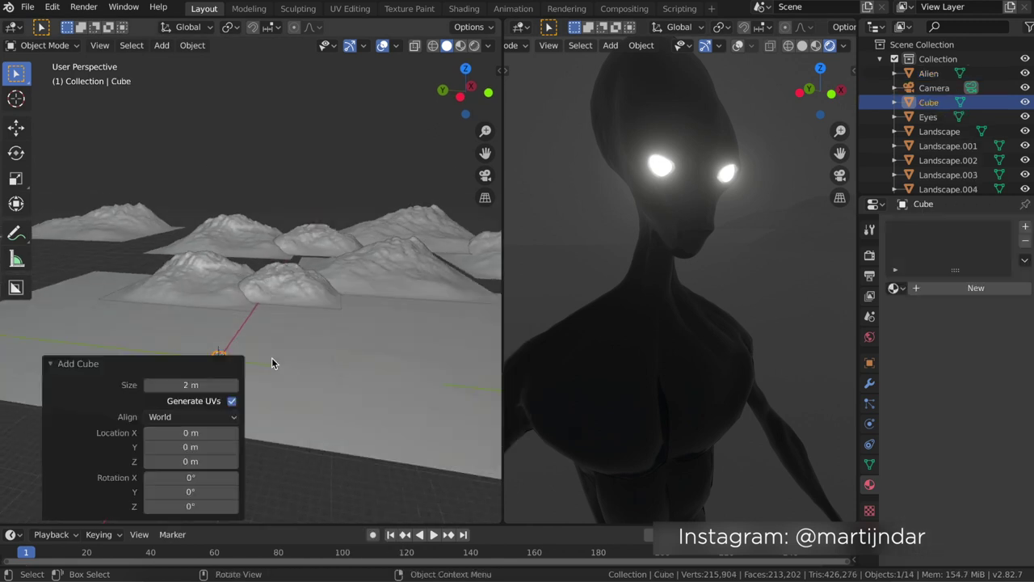
{"action": "key", "text": "KP_1"}
{"action": "key", "text": "s"}
{"action": "key", "text": "z"}
{"action": "key", "text": "s"}
{"action": "key", "text": "x"}
{"action": "key", "text": "s"}
{"action": "key", "text": "y"}
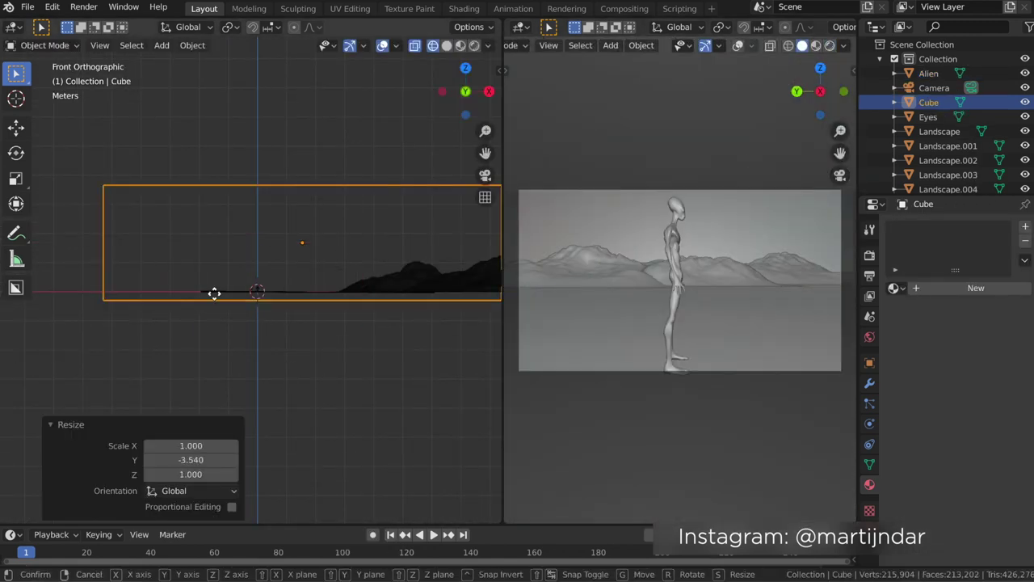
{"action": "key", "text": "Return"}
- Add a circle and frame it from the top view
{"action": "key", "text": "shift+a"}
{"action": "left_click", "coordinate": [837, 325]}
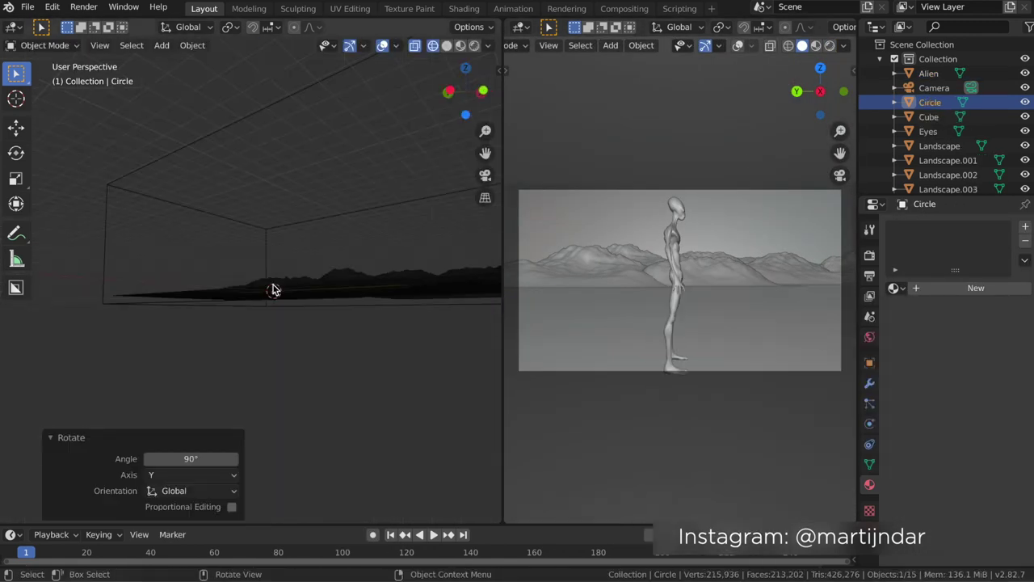
{"action": "middle_click_drag", "start_coordinate": [266, 323], "coordinate": [242, 242]}
{"action": "left_click", "coordinate": [930, 102]}
{"action": "key", "text": "KP_Decimal"}
{"action": "key", "text": "KP_7"}
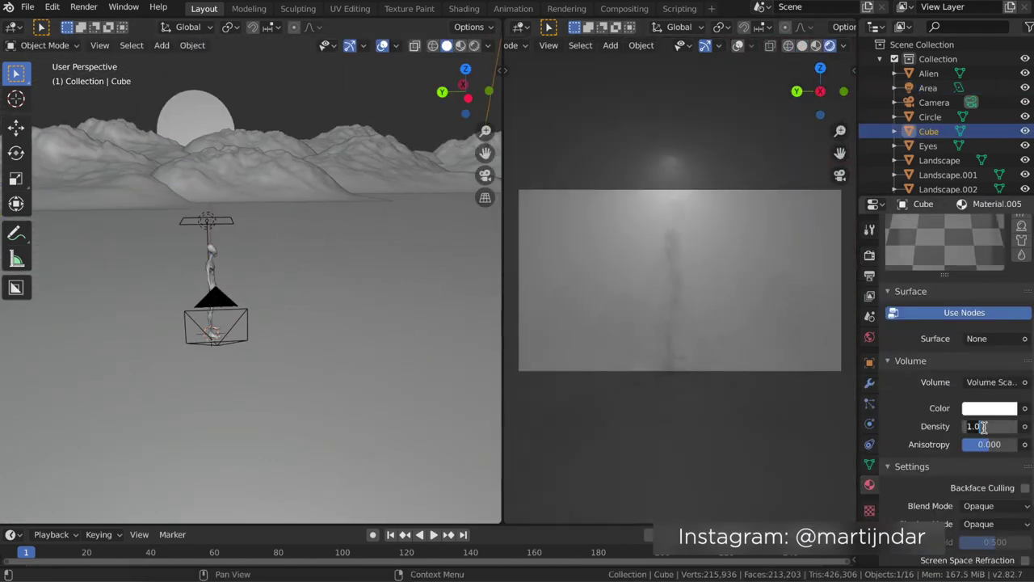
- Confirm fog density 0.01 and move the area light along Y
{"action": "type", "text": "01"}
{"action": "key", "text": "Return"}
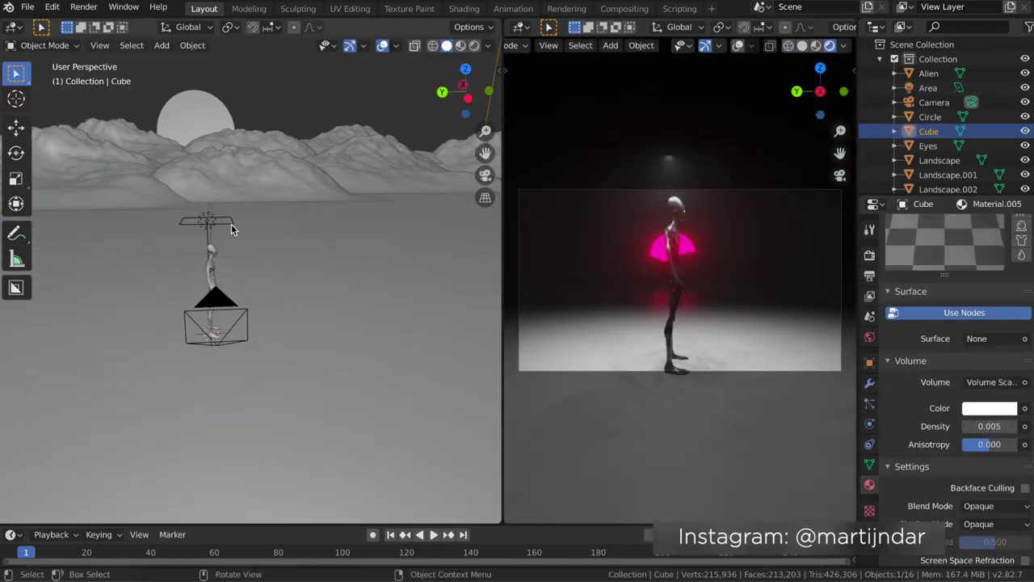
{"action": "left_click", "coordinate": [208, 220]}
{"action": "key", "text": "g"}
{"action": "key", "text": "y"}
{"action": "left_click", "coordinate": [411, 223]}
{"action": "key", "text": "KP_7"}
- Delete the area light and give the World a Volume Scatter with density 0.01
{"action": "left_click", "coordinate": [869, 337]}
{"action": "left_click", "coordinate": [990, 321]}
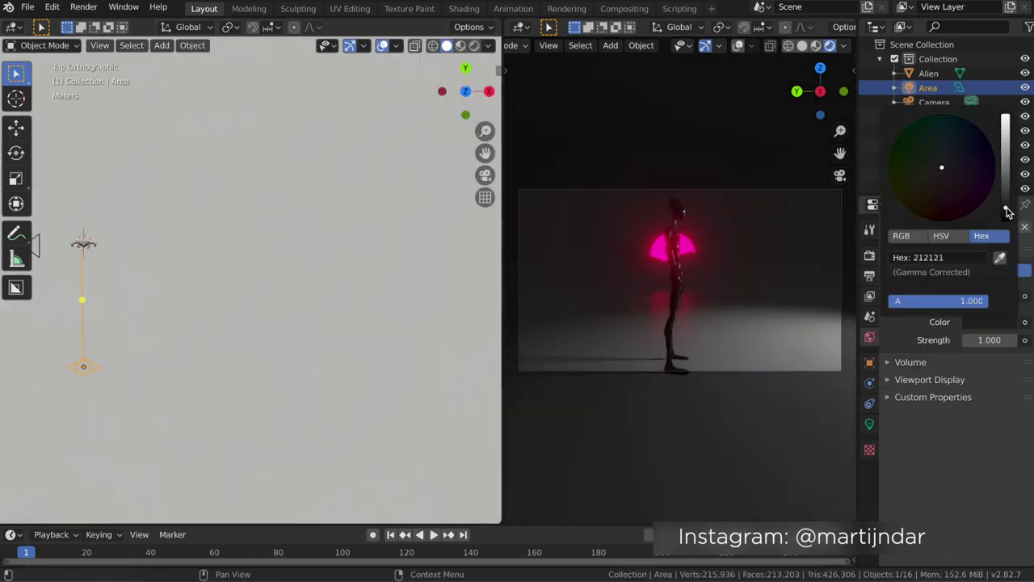
{"action": "key", "text": "Delete"}
{"action": "left_click", "coordinate": [891, 362]}
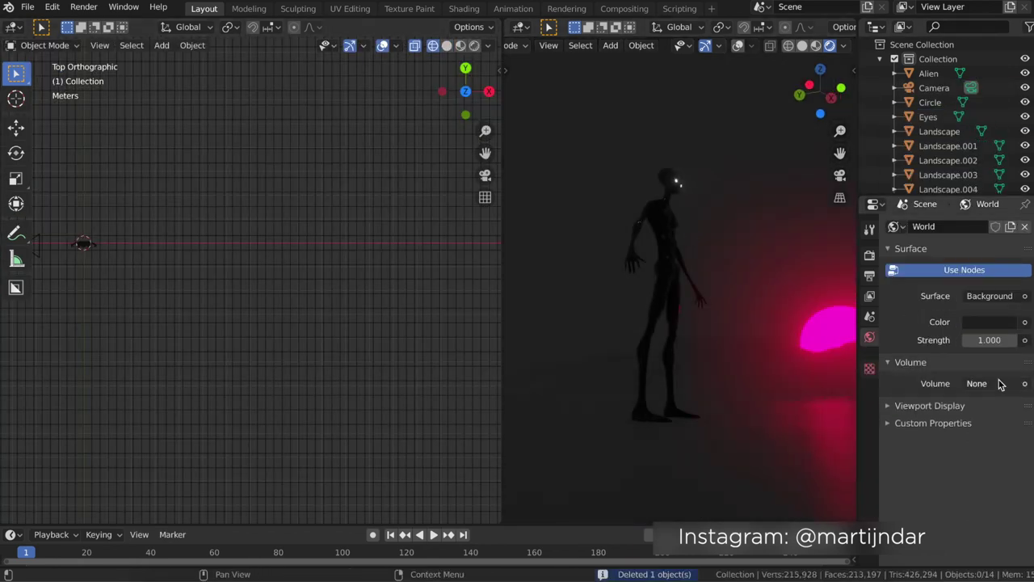
{"action": "left_click", "coordinate": [989, 383]}
{"action": "left_click", "coordinate": [990, 410]}
{"action": "double_click", "coordinate": [990, 427]}
{"action": "type", "text": "0.01"}
{"action": "key", "text": "Return"}
- Adjust the fog colour and lower its density, then dim the sun to 0.02 strength
{"action": "key", "text": "KP_3"}
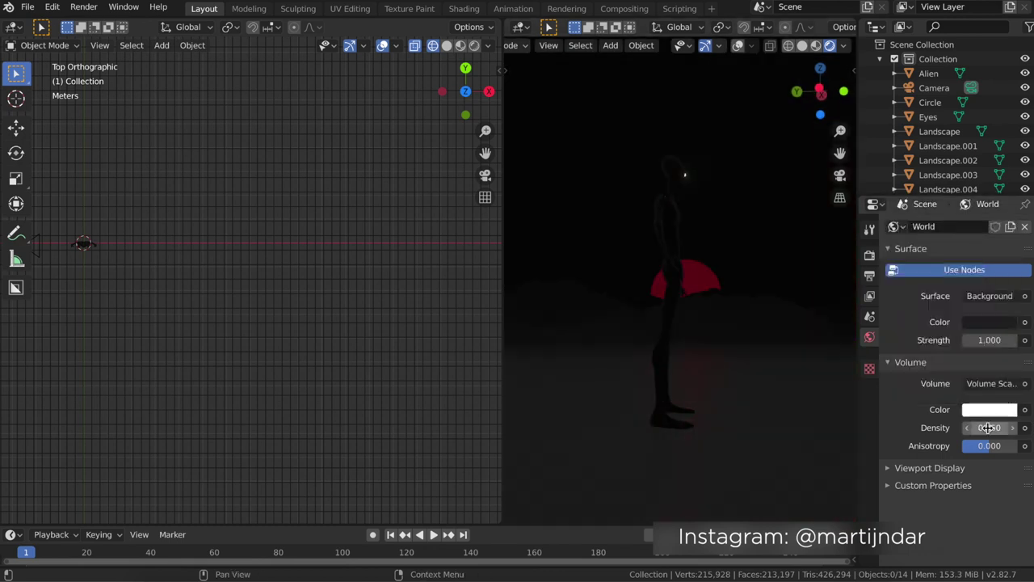
{"action": "left_click", "coordinate": [983, 324]}
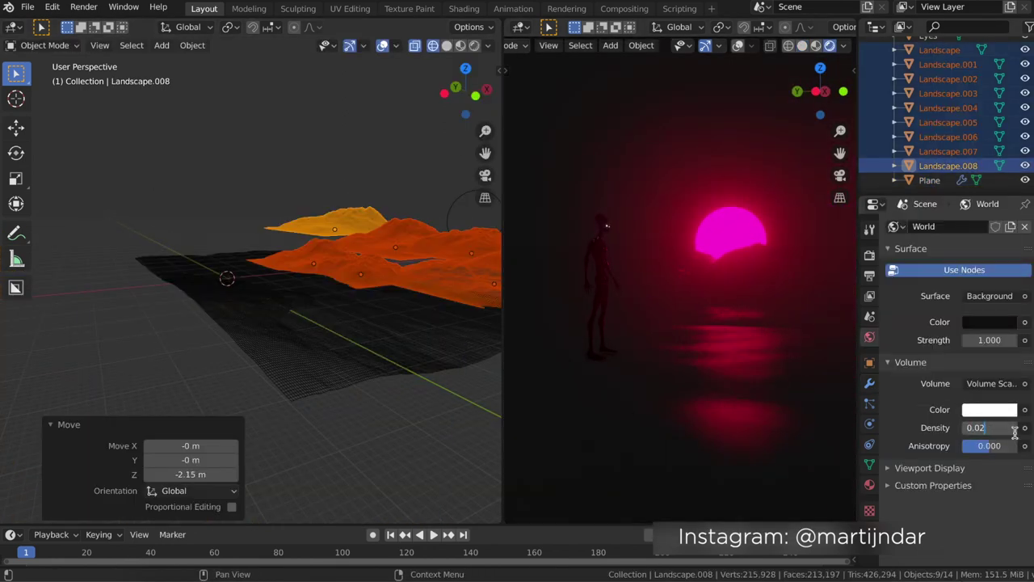
{"action": "key", "text": "Return"}
{"action": "key", "text": "KP_0"}
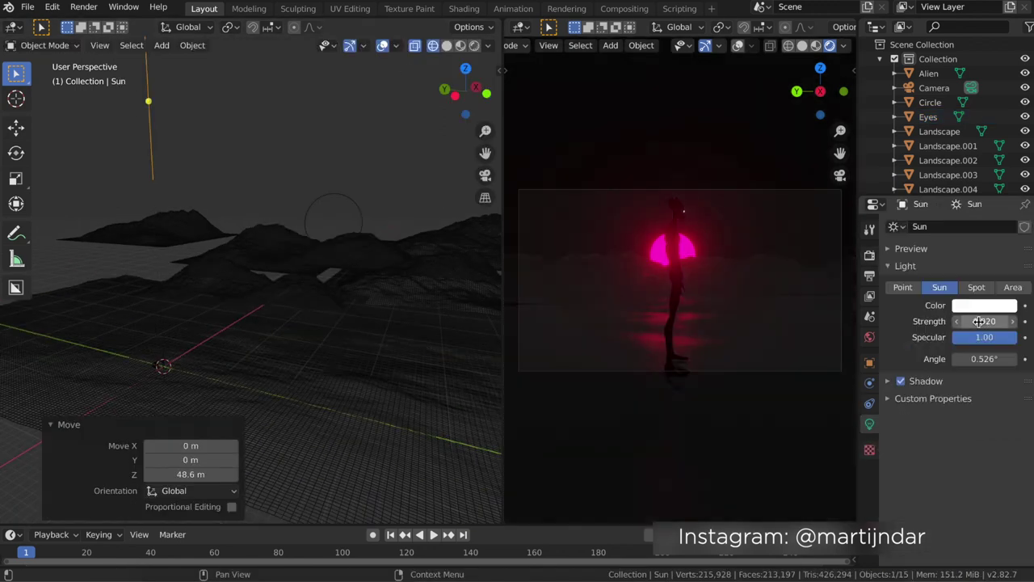
{"action": "middle_click_drag", "start_coordinate": [724, 250], "coordinate": [668, 226]}
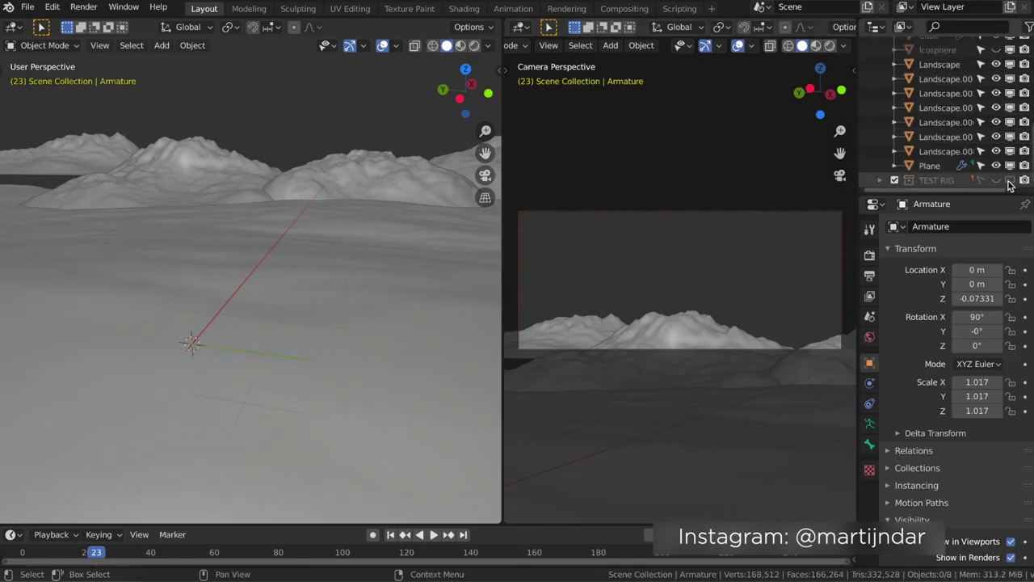
{"action": "scroll", "coordinate": [1001, 154], "scroll_direction": "up", "scroll_amount": 5}
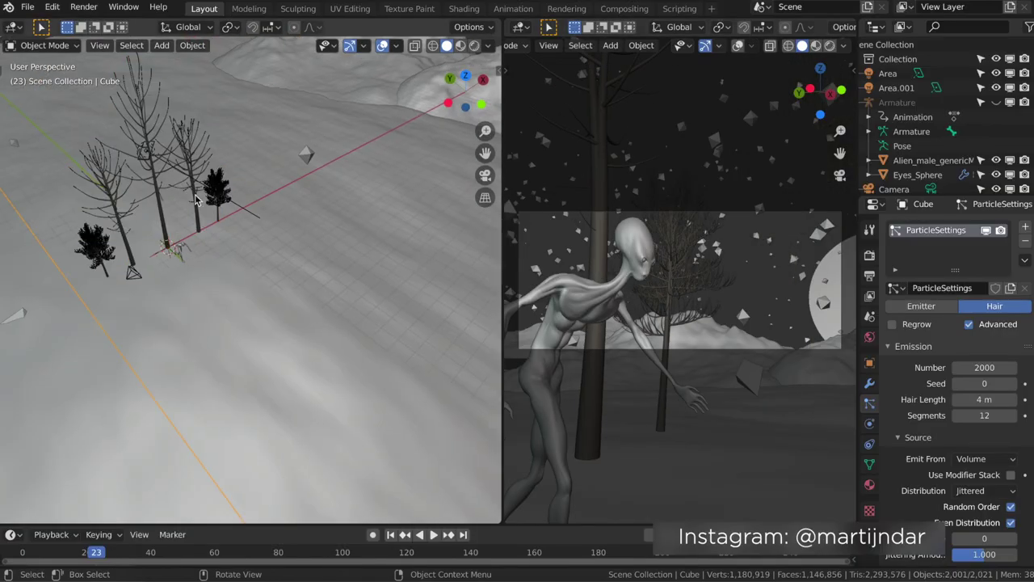
- Move the tree objects into a new Trees collection
{"action": "scroll", "coordinate": [937, 121], "scroll_direction": "down", "scroll_amount": 10}
{"action": "left_click", "coordinate": [907, 122]}
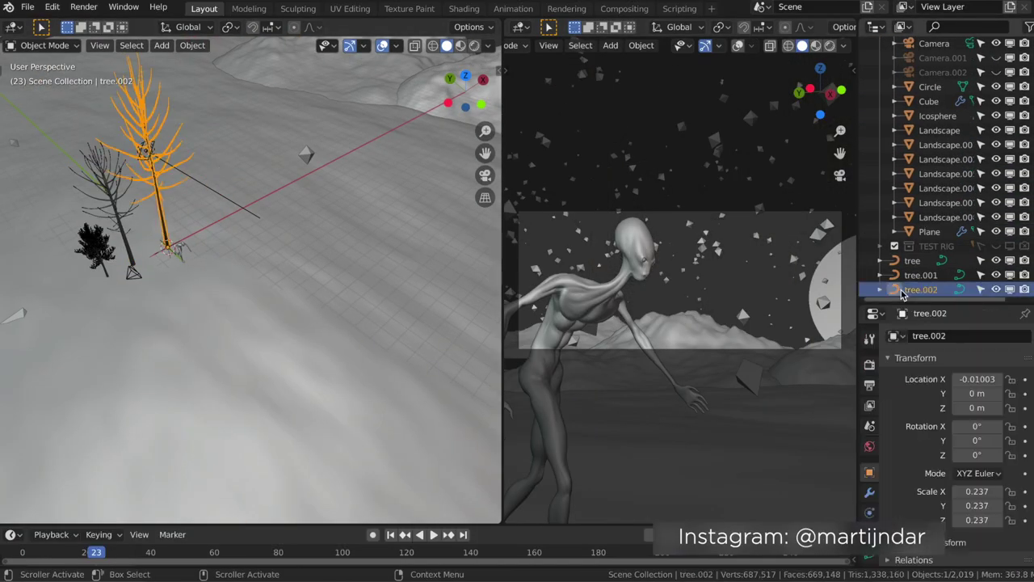
{"action": "left_click", "coordinate": [367, 321]}
{"action": "left_click", "coordinate": [929, 260]}
- Render the Plane's hair particles as tree.001 objects and adjust the instance scale
{"action": "left_click", "coordinate": [869, 442]}
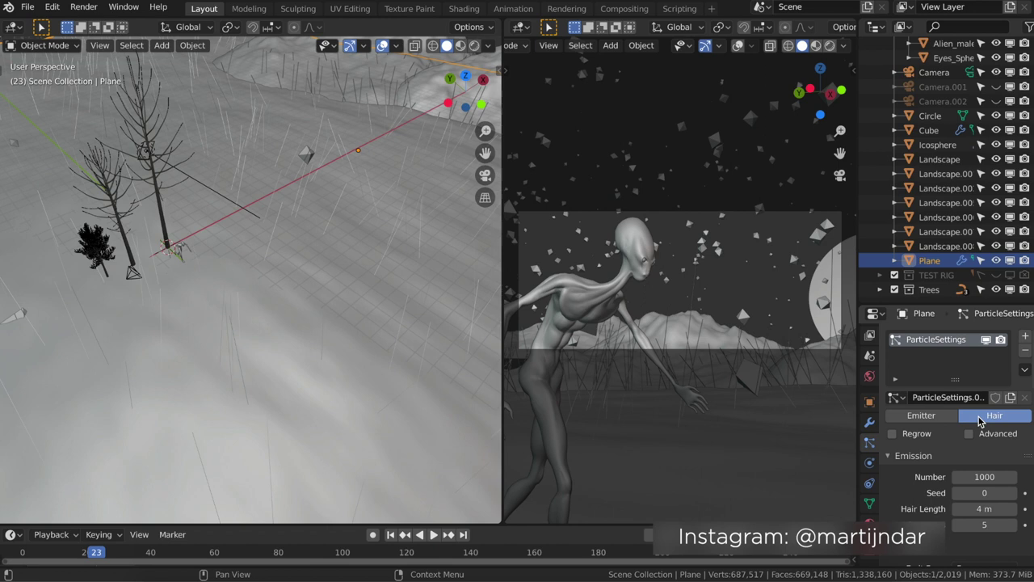
{"action": "scroll", "coordinate": [954, 404], "scroll_direction": "down", "scroll_amount": 5}
{"action": "left_click", "coordinate": [984, 473]}
{"action": "scroll", "coordinate": [901, 509], "scroll_direction": "down", "scroll_amount": 5}
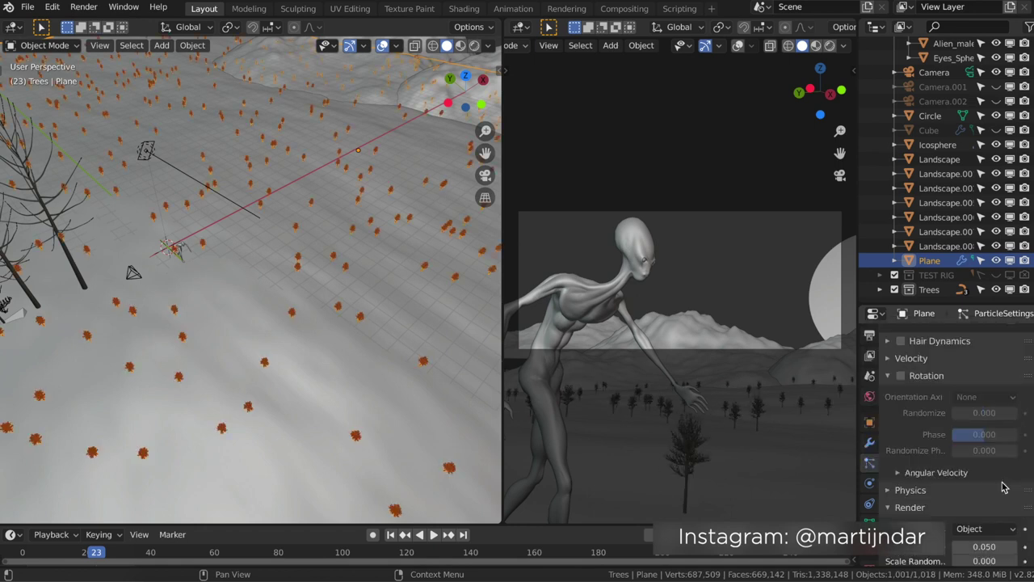
{"action": "scroll", "coordinate": [970, 408], "scroll_direction": "down", "scroll_amount": 5}
{"action": "left_click", "coordinate": [987, 368]}
{"action": "type", "text": "5.0"}
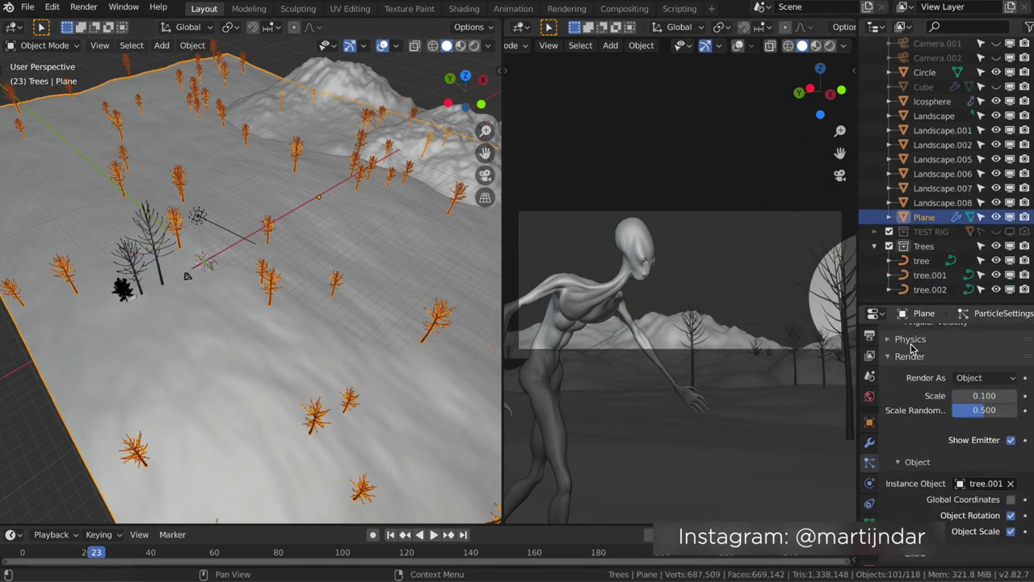
{"action": "left_click", "coordinate": [830, 46]}
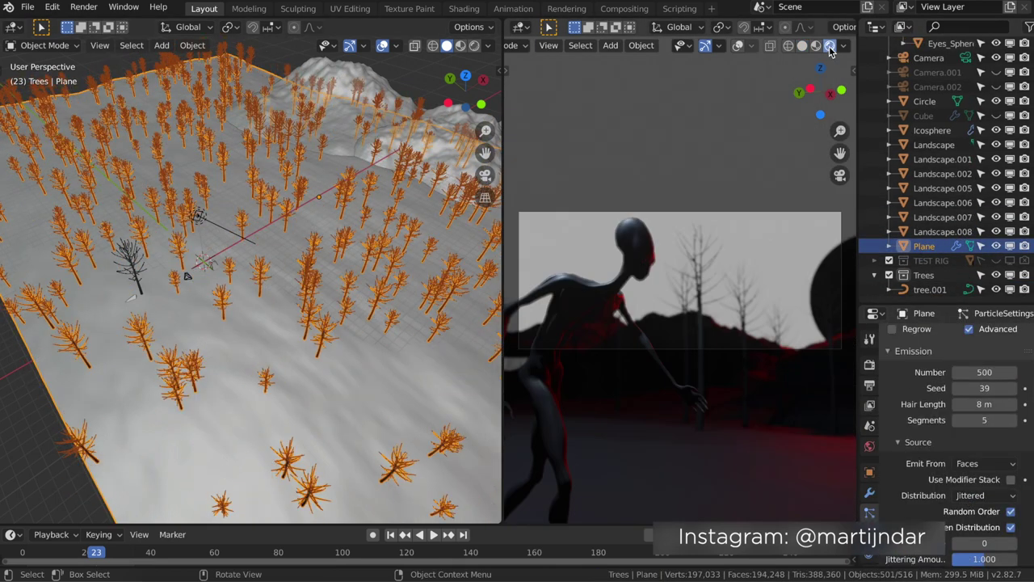
{"action": "key", "text": "KP_0"}
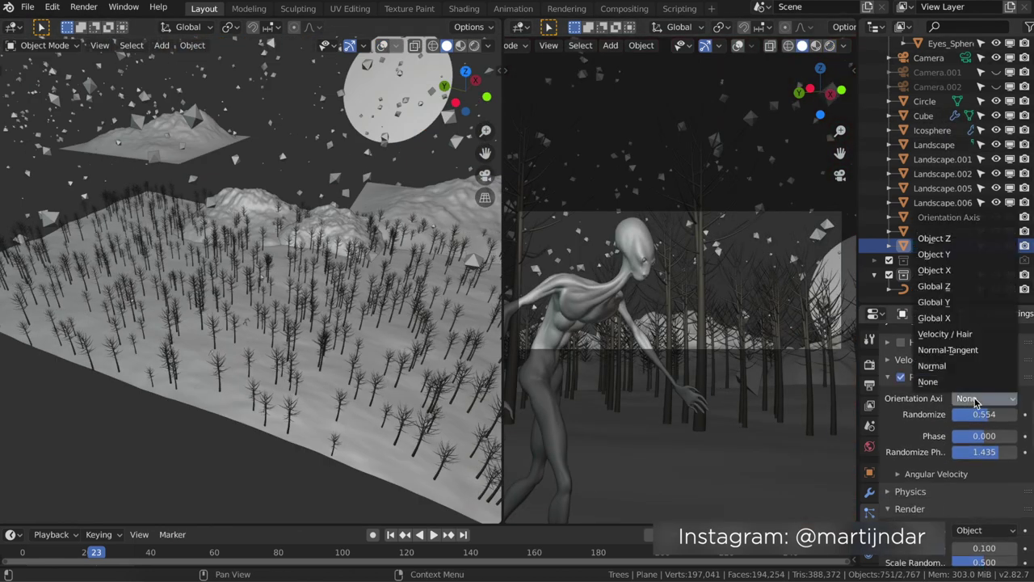
- Enable randomized rotation for the tree particles with orientation axis None
{"action": "left_click", "coordinate": [934, 317]}
{"action": "left_click", "coordinate": [975, 397]}
{"action": "left_click", "coordinate": [941, 349]}
{"action": "left_click", "coordinate": [974, 398]}
{"action": "left_click", "coordinate": [928, 382]}
{"action": "scroll", "coordinate": [975, 353], "scroll_direction": "up", "scroll_amount": 3}
{"action": "scroll", "coordinate": [976, 353], "scroll_direction": "down", "scroll_amount": 5}
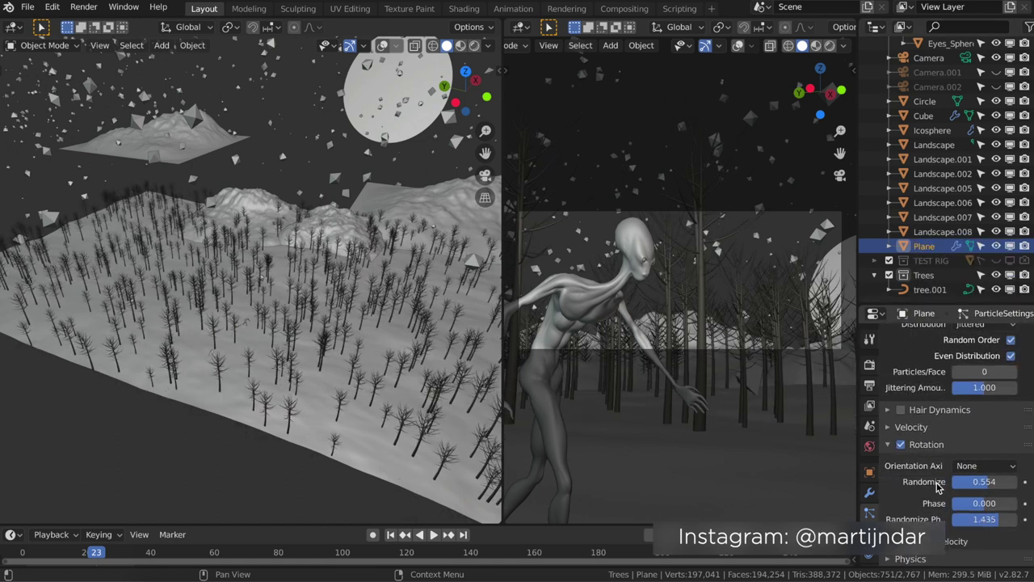
{"action": "key", "text": "z"}
{"action": "scroll", "coordinate": [900, 491], "scroll_direction": "down", "scroll_amount": 5}
{"action": "scroll", "coordinate": [900, 485], "scroll_direction": "up", "scroll_amount": 5}
{"action": "key", "text": "ctrl+z"}
{"action": "left_click", "coordinate": [52, 6]}
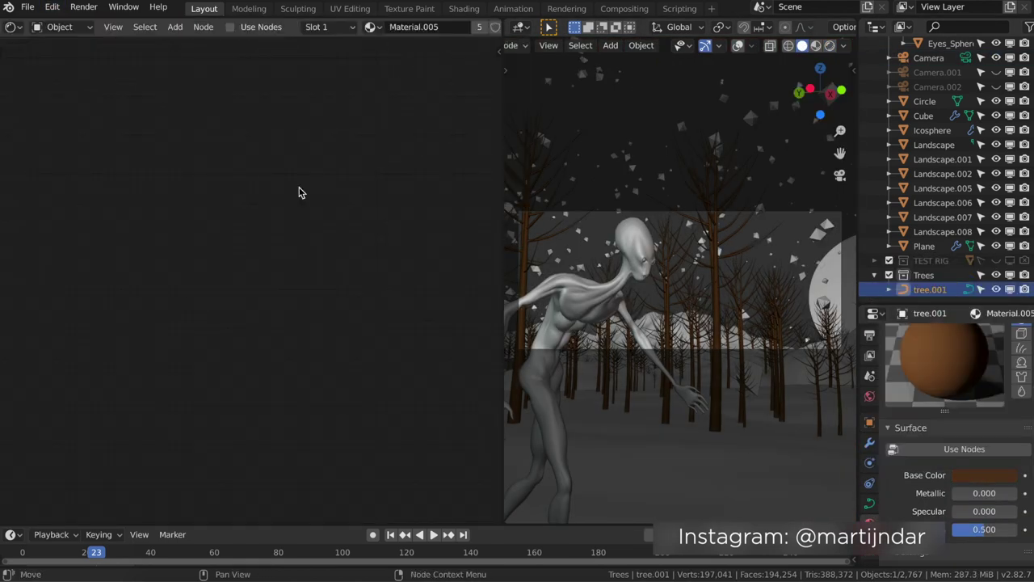
- Feed a Noise Texture with scale 50 into the tree bark shader
{"action": "left_click_drag", "start_coordinate": [196, 258], "coordinate": [304, 276]}
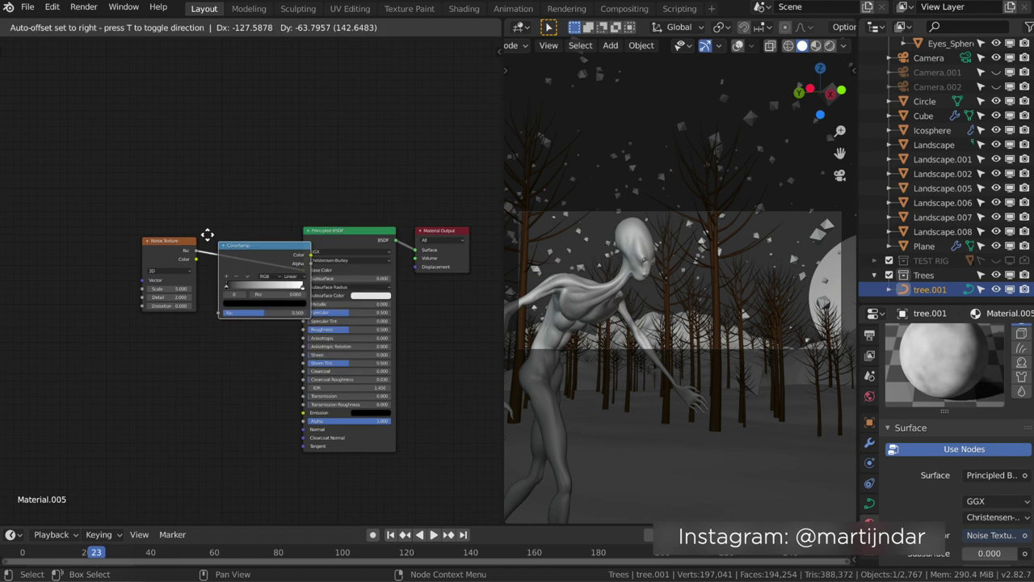
{"action": "left_click", "coordinate": [258, 260]}
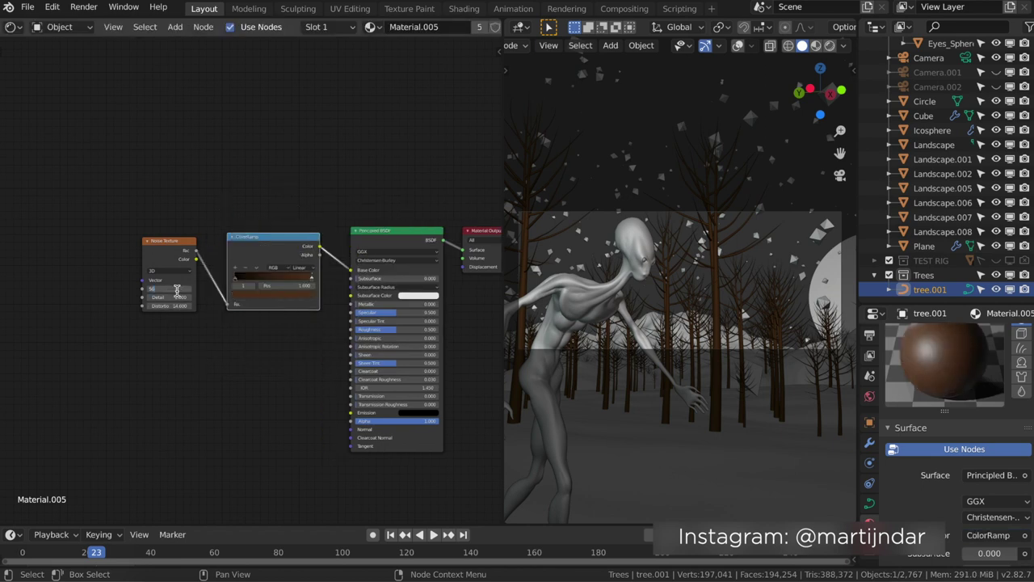
{"action": "key", "text": "Return"}
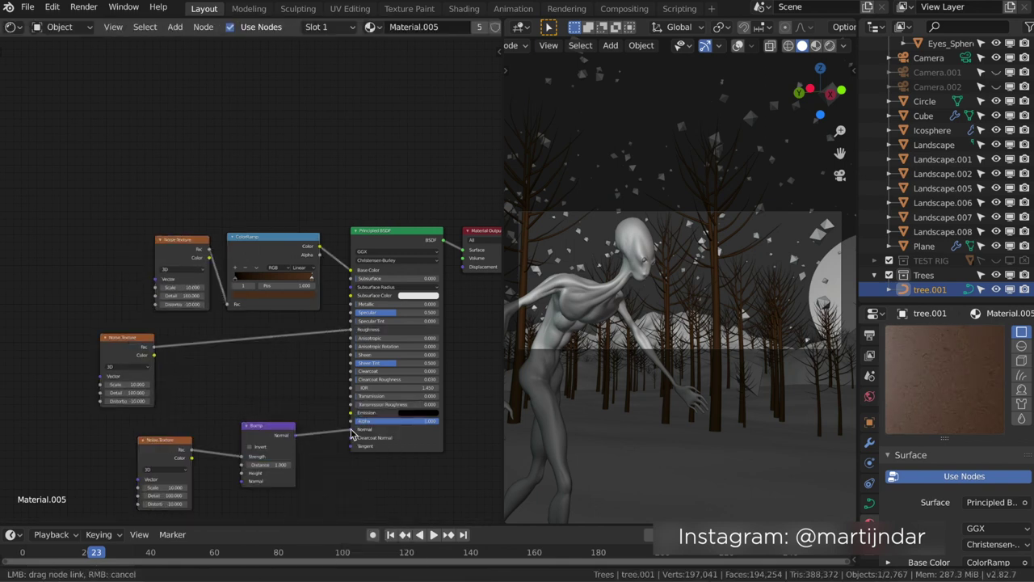
- Set the animation range to frames 1–400 at 60 fps and render a test image
{"action": "left_click", "coordinate": [869, 353]}
{"action": "left_click", "coordinate": [829, 45]}
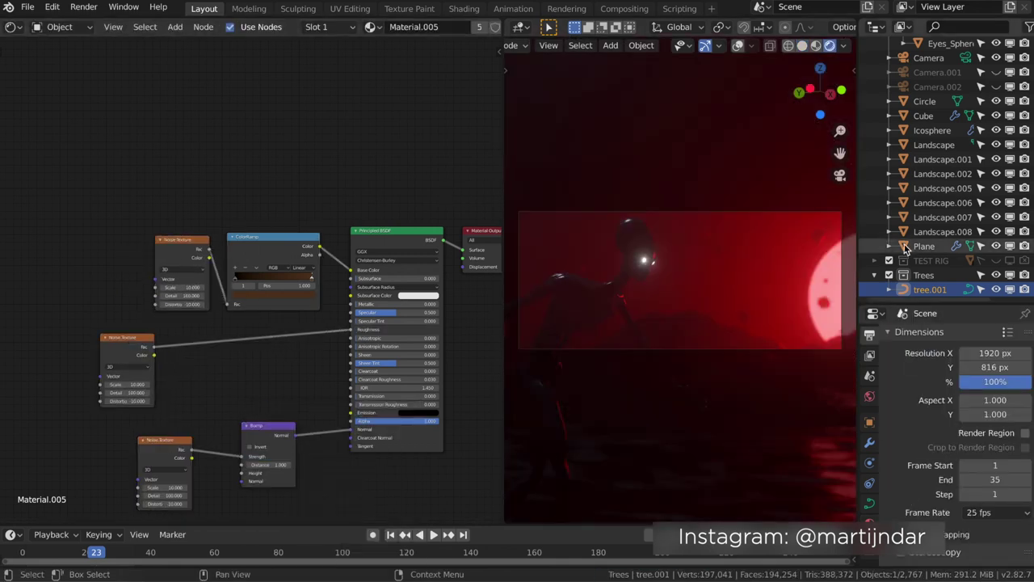
{"action": "left_click", "coordinate": [924, 245]}
{"action": "left_click", "coordinate": [870, 462]}
{"action": "left_click", "coordinate": [10, 27]}
{"action": "left_click", "coordinate": [46, 77]}
{"action": "key", "text": "shift+F3"}
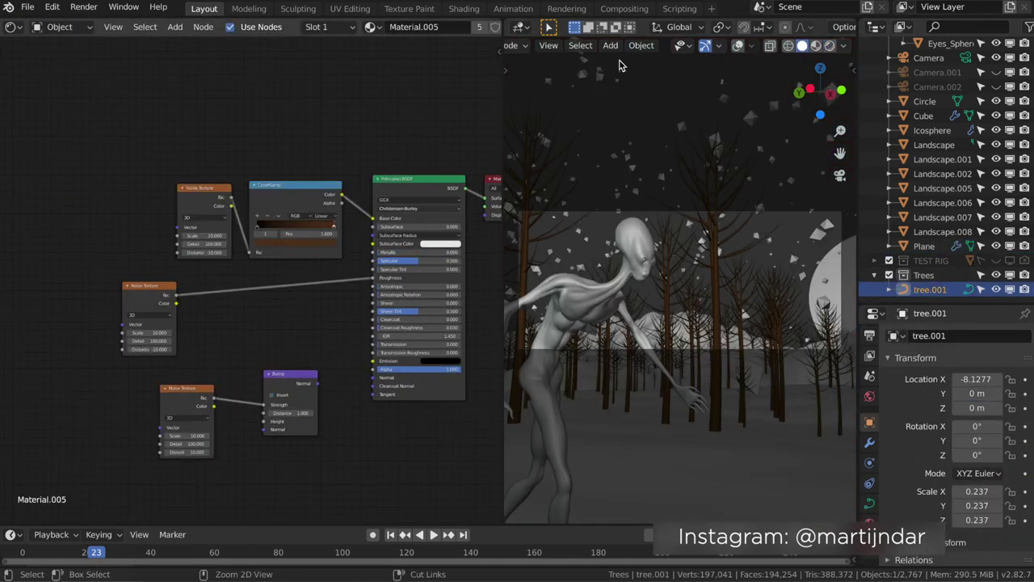
{"action": "key", "text": "F12"}
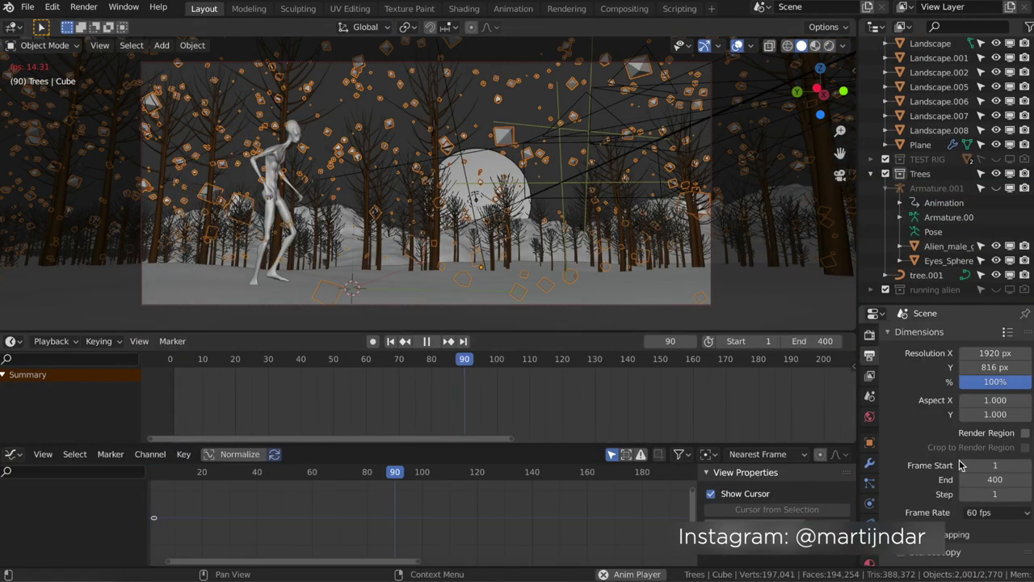
- Scale Armature.001's walk keyframes with S so the walk stretches to end at frame 340
{"action": "left_click", "coordinate": [252, 236]}
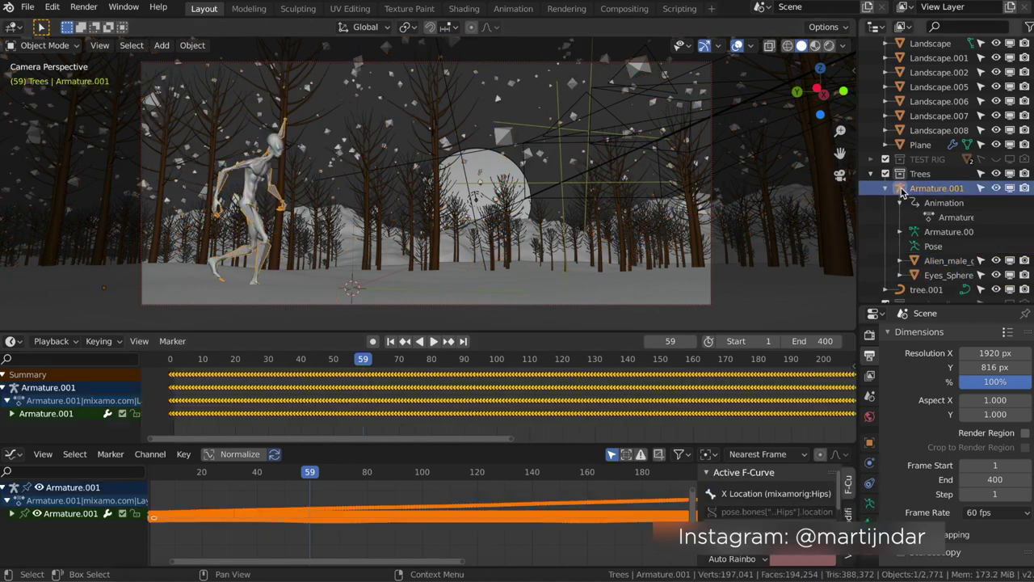
{"action": "scroll", "coordinate": [513, 416], "scroll_direction": "down", "scroll_amount": 3}
{"action": "scroll", "coordinate": [513, 416], "scroll_direction": "down", "scroll_amount": 2}
{"action": "key", "text": "space"}
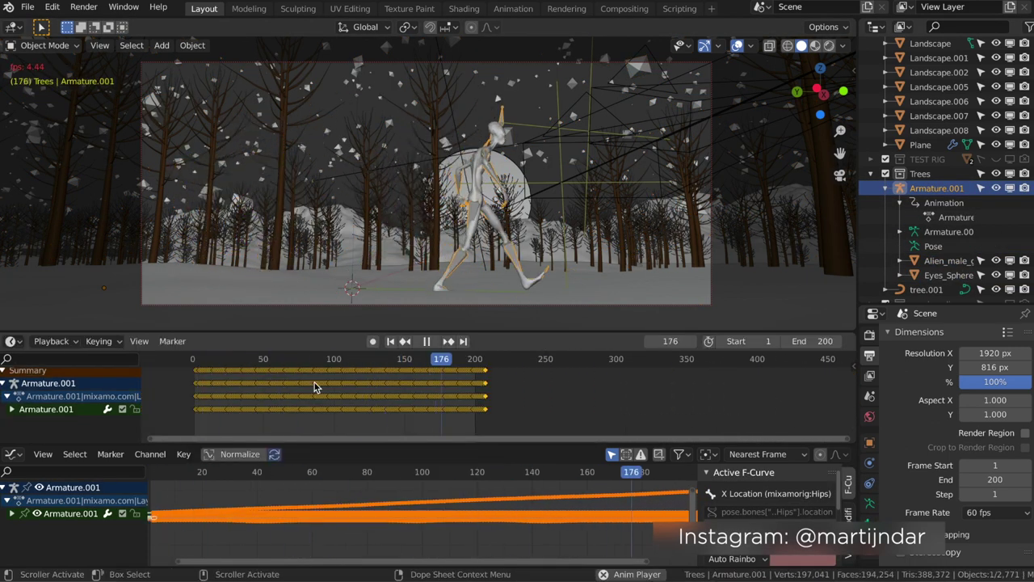
{"action": "key", "text": "space"}
{"action": "key", "text": "s"}
{"action": "left_click", "coordinate": [205, 368]}
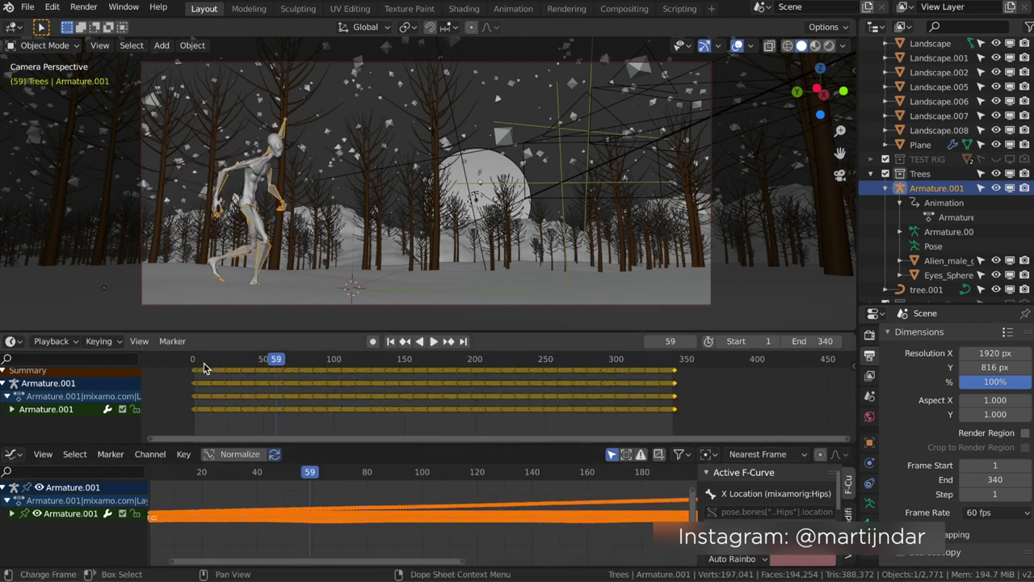
{"action": "key", "text": "alt+a"}
{"action": "key", "text": "space"}
{"action": "left_click", "coordinate": [929, 192]}
{"action": "key", "text": "Escape"}
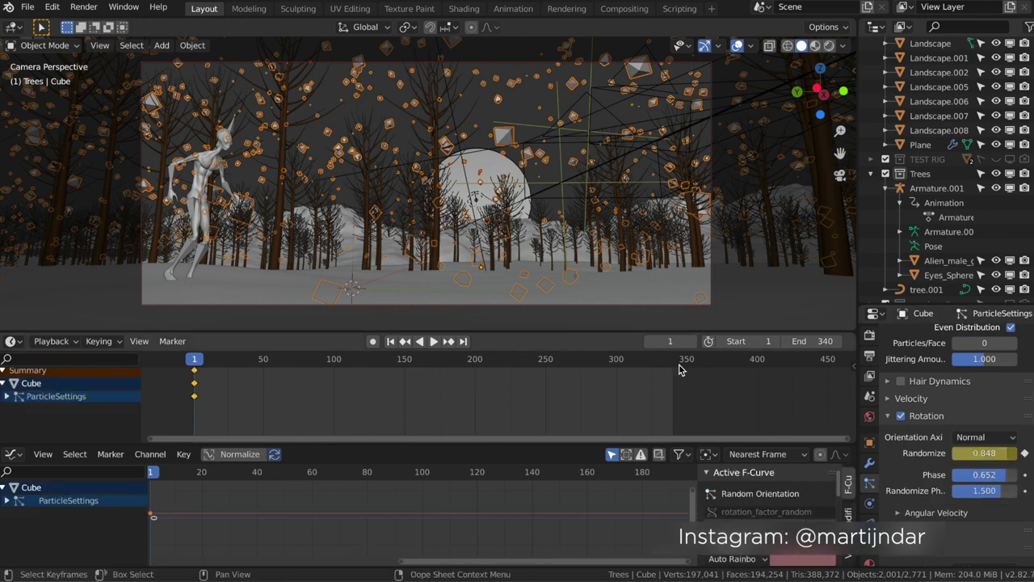
{"action": "key", "text": "ctrl+z"}
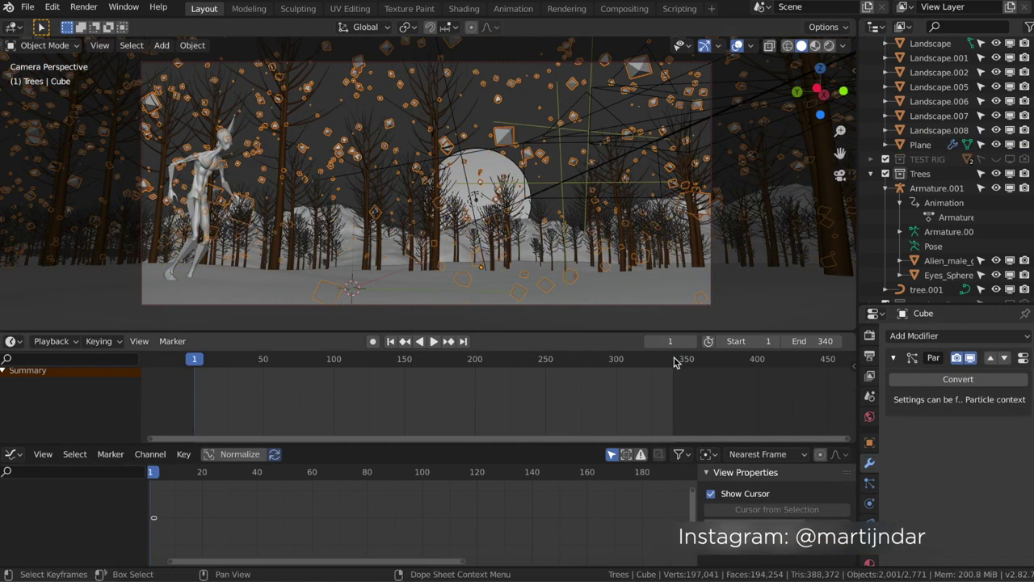
- Keyframe the debris Cube's Z location and set its keyframe interpolation to linear
{"action": "key", "text": "n"}
{"action": "key", "text": "g"}
{"action": "left_click", "coordinate": [433, 341]}
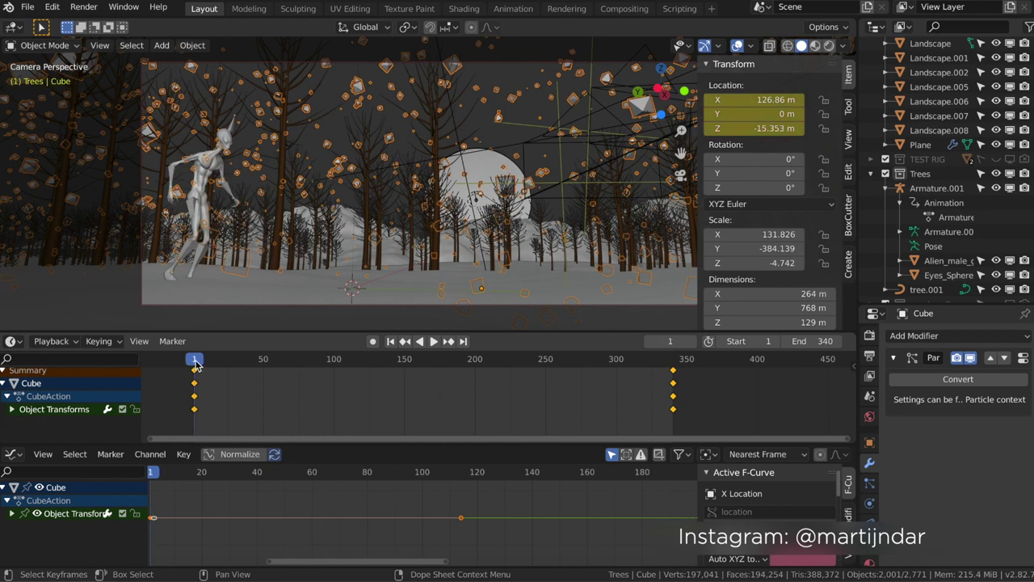
{"action": "left_click", "coordinate": [311, 358]}
{"action": "left_click_drag", "start_coordinate": [685, 420], "coordinate": [513, 361]}
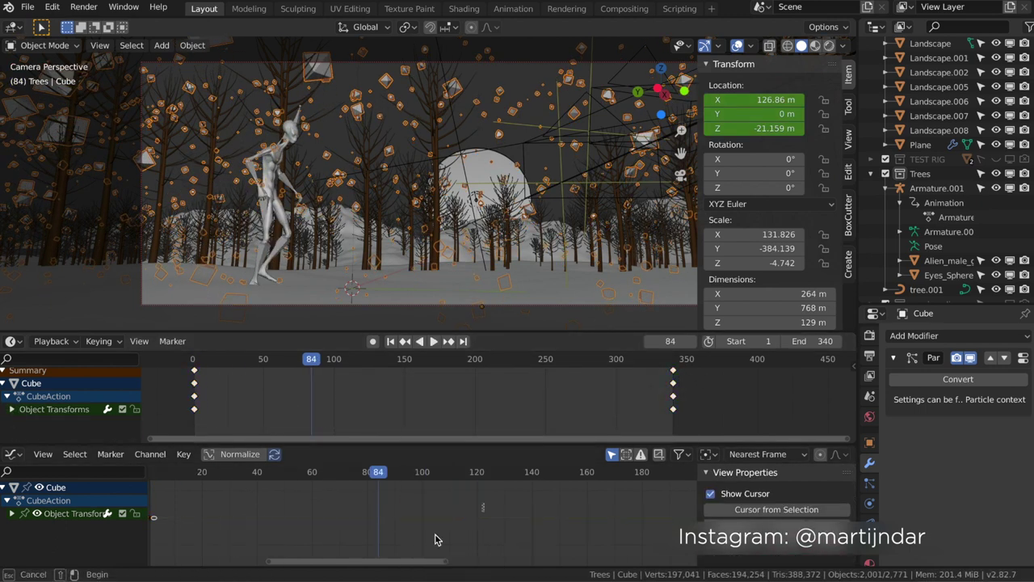
{"action": "left_click_drag", "start_coordinate": [267, 570], "coordinate": [137, 452]}
{"action": "key", "text": "shift+Left"}
{"action": "left_click", "coordinate": [870, 483]}
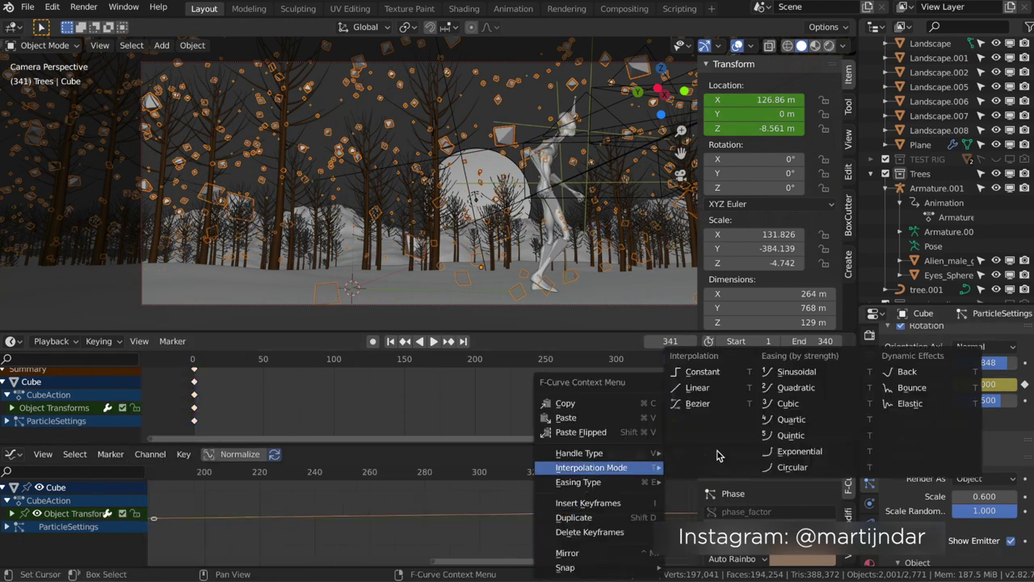
{"action": "left_click", "coordinate": [697, 383]}
- Play back the falling debris to the last frame and begin keying the particle Phase
{"action": "key", "text": "space"}
{"action": "scroll", "coordinate": [945, 404], "scroll_direction": "down", "scroll_amount": 10}
{"action": "scroll", "coordinate": [1025, 461], "scroll_direction": "up", "scroll_amount": 10}
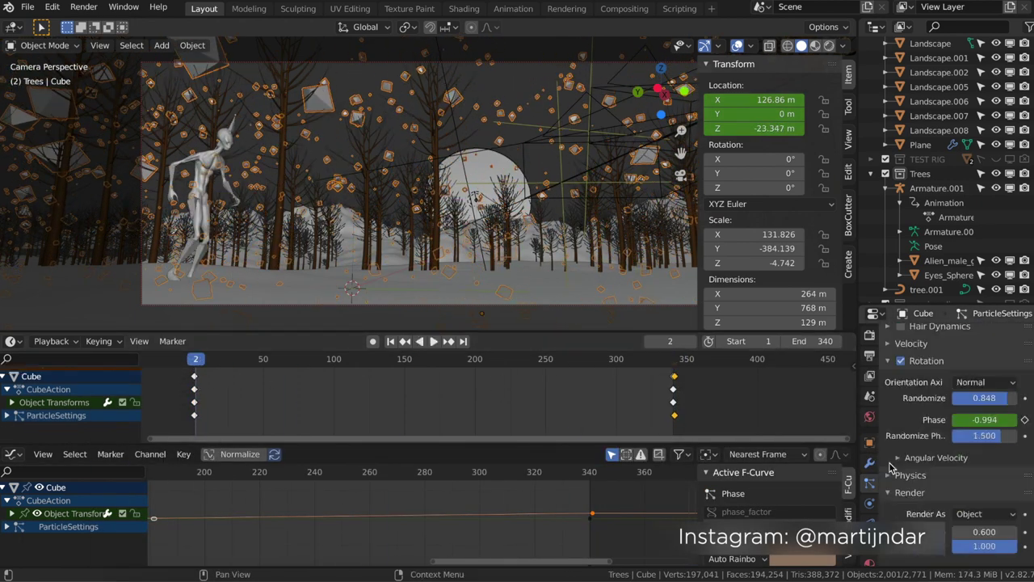
{"action": "key", "text": "Escape"}
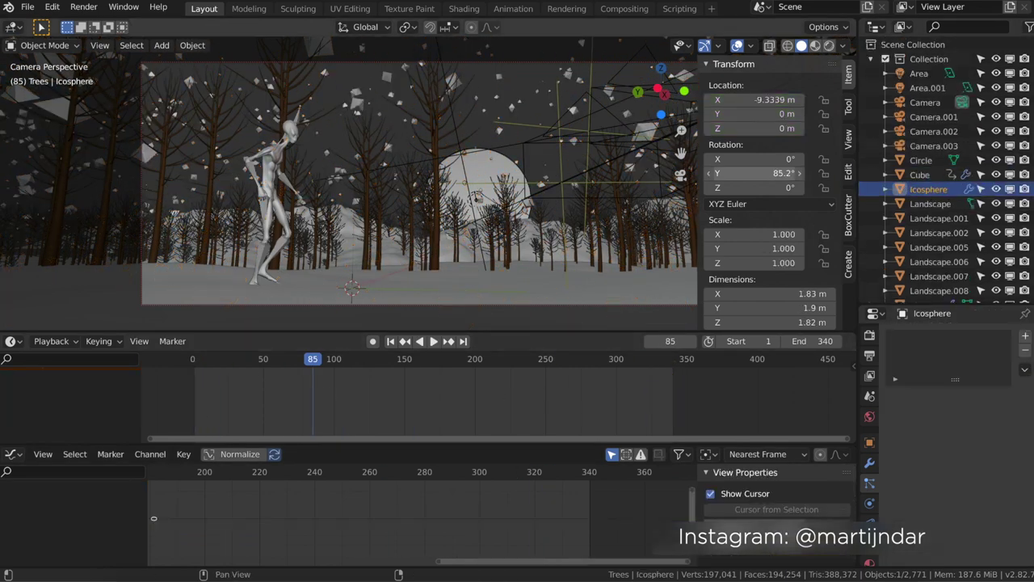
{"action": "right_click", "coordinate": [751, 172]}
- Keyframe the particle rotation Phase and make Camera.003 the active scene camera
{"action": "left_click", "coordinate": [751, 173]}
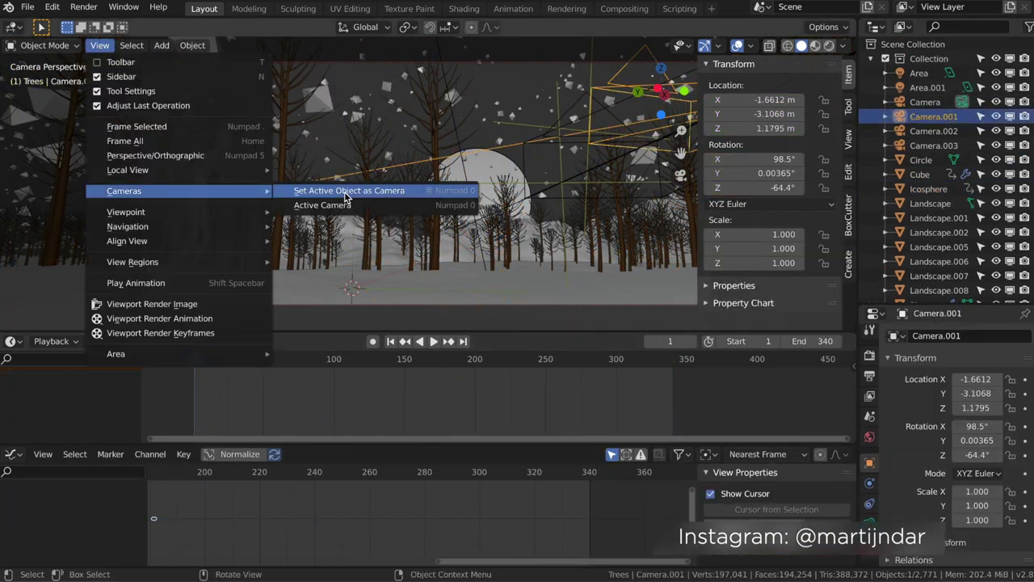
{"action": "left_click", "coordinate": [347, 192]}
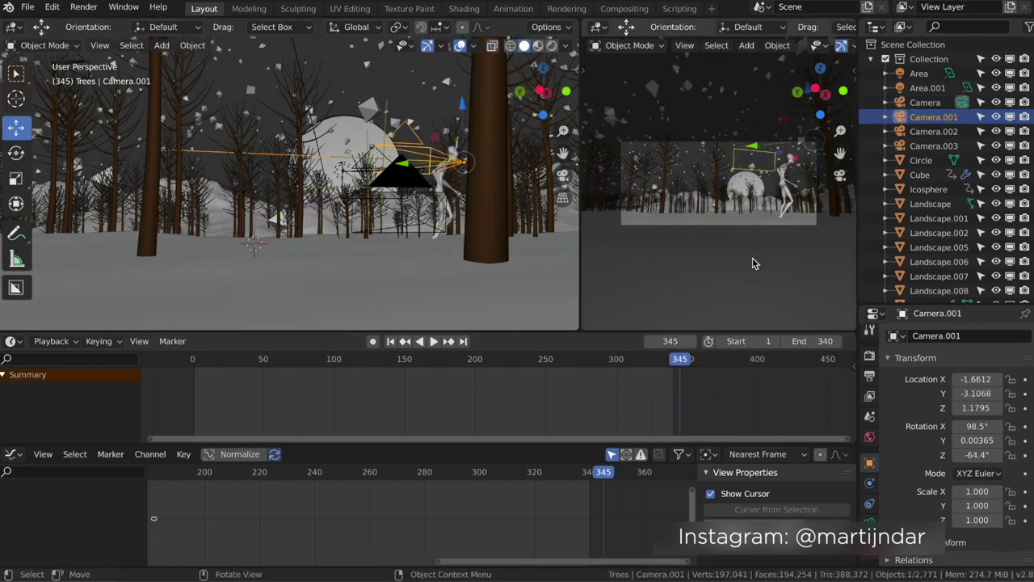
{"action": "left_click", "coordinate": [684, 45]}
{"action": "left_click", "coordinate": [531, 192]}
{"action": "left_click", "coordinate": [934, 130]}
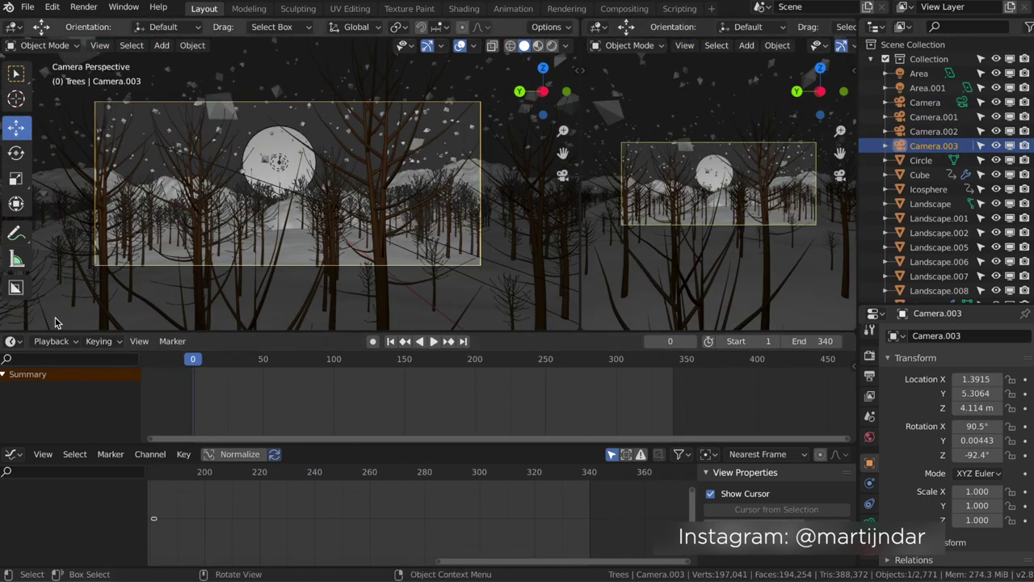
- Keyframe Camera.003's location at frames 0 and 340, then save as Alienv2.blend
{"action": "key", "text": "KP_7"}
{"action": "key", "text": "i"}
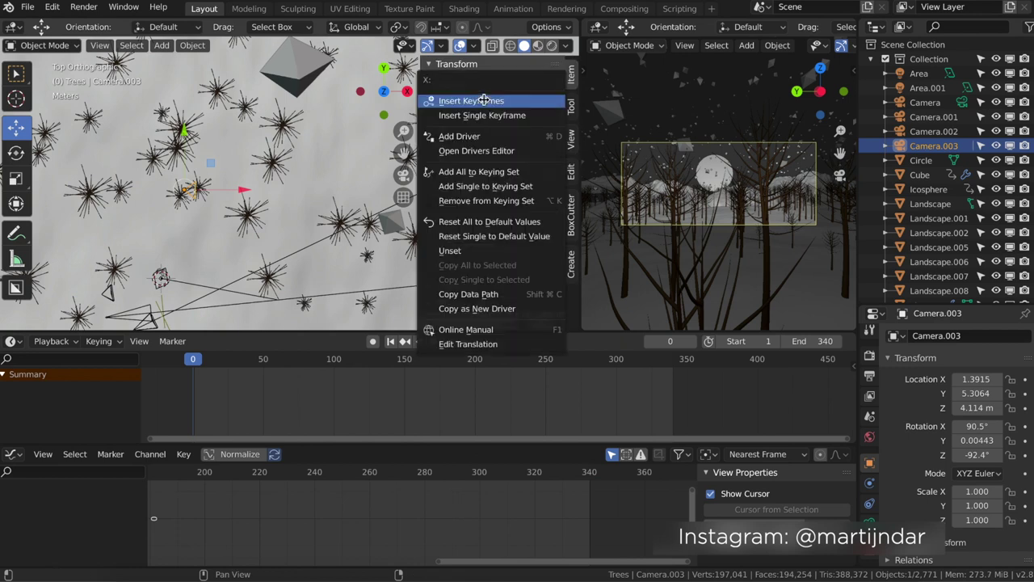
{"action": "left_click", "coordinate": [491, 99]}
{"action": "right_click", "coordinate": [192, 420]}
{"action": "left_click", "coordinate": [433, 341]}
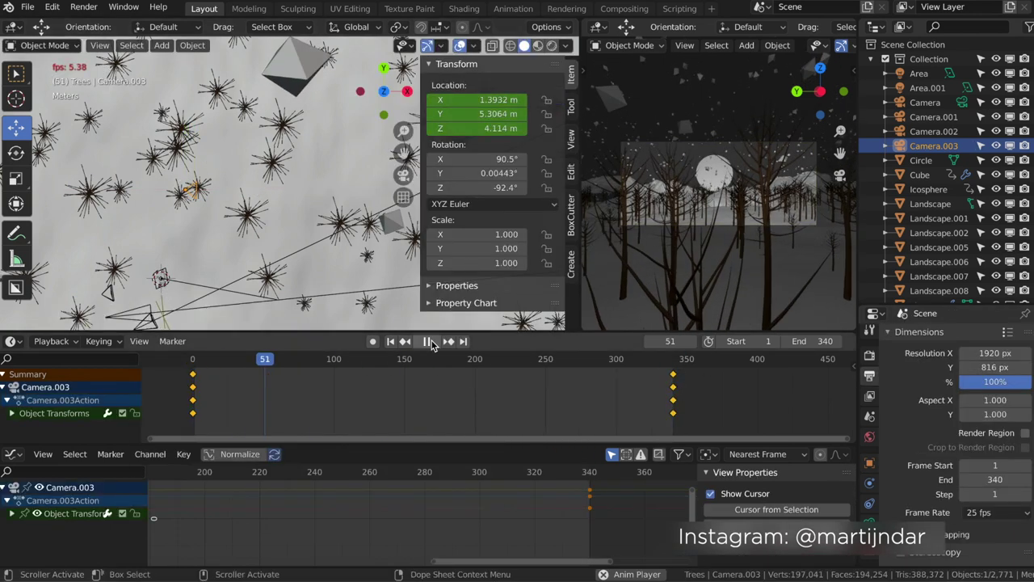
{"action": "key", "text": "ctrl+s"}
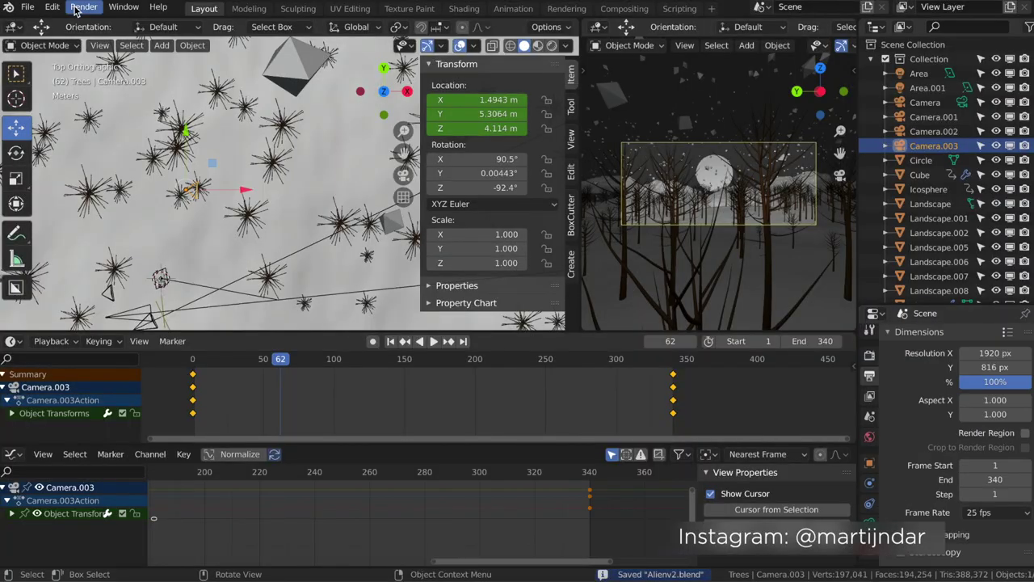